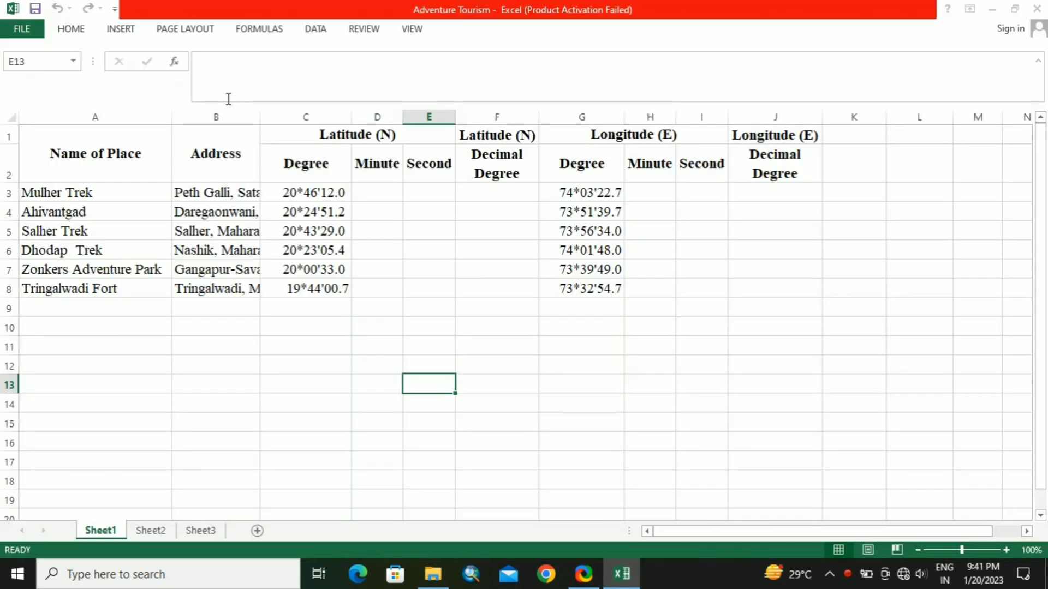
Step: Examine the place, address, latitude and longitude column headers and the degree-minute-second coordinates of the first place
click(702, 120)
click(140, 147)
click(209, 151)
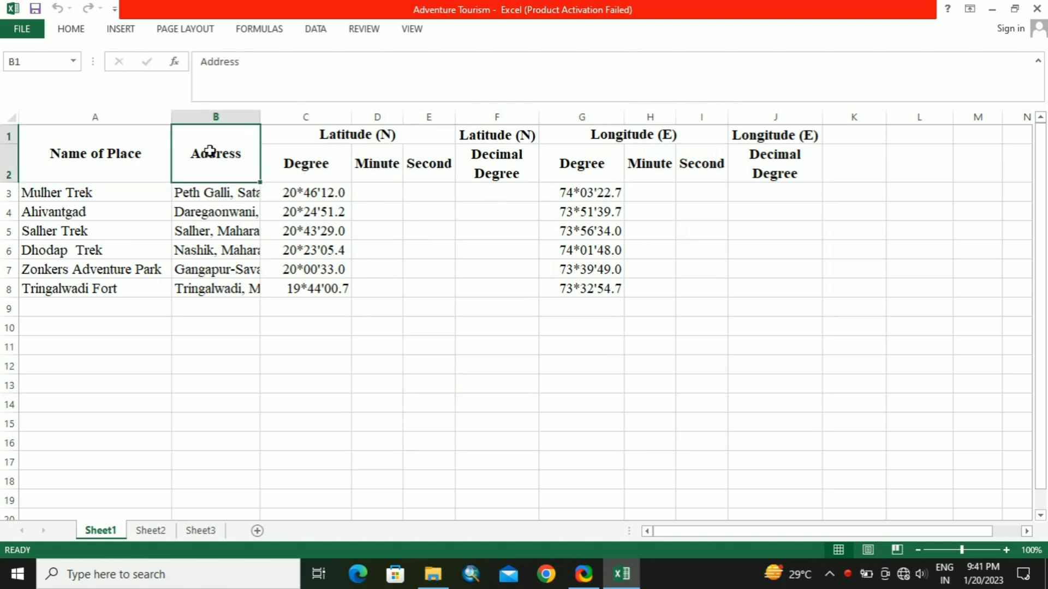
click(309, 158)
click(369, 162)
click(435, 162)
click(313, 191)
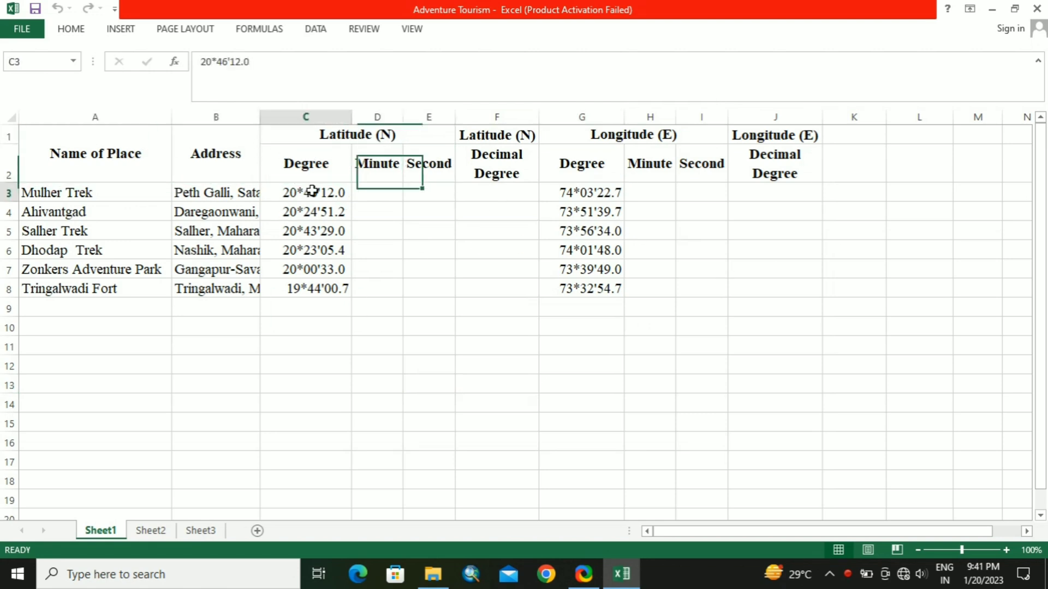
click(491, 154)
click(594, 192)
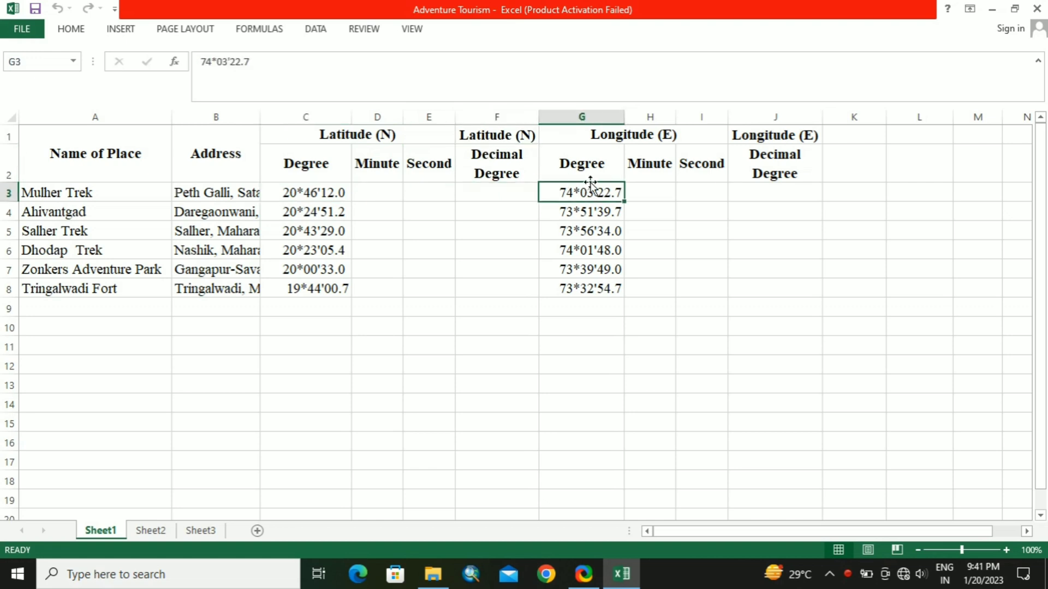
click(594, 176)
click(513, 160)
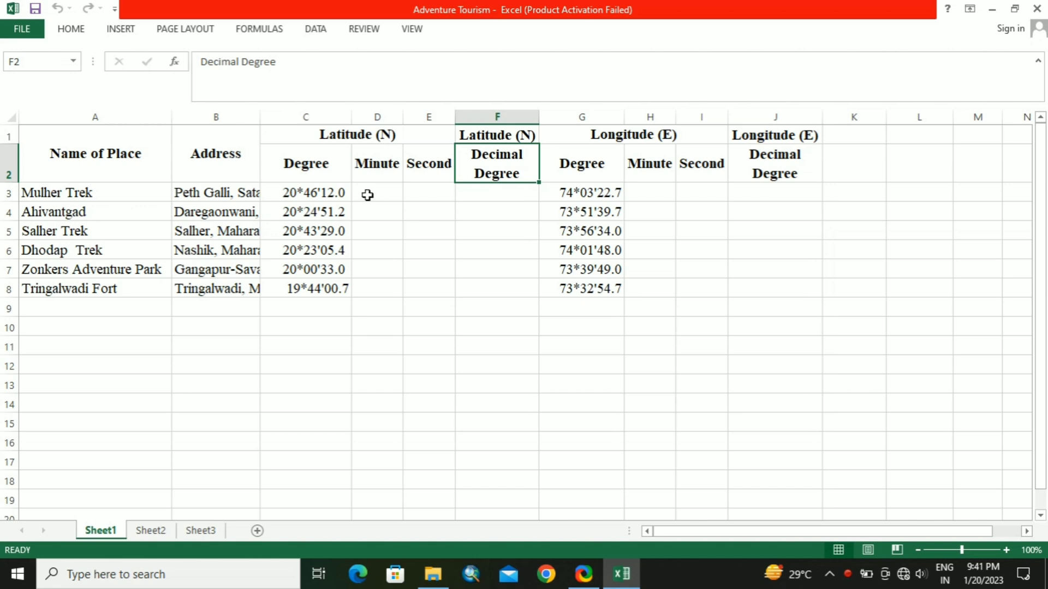
Step: Split the latitude values in C3:C8 into columns at the asterisk, using Text to Columns with * as the other delimiter
drag(335, 194, 332, 293)
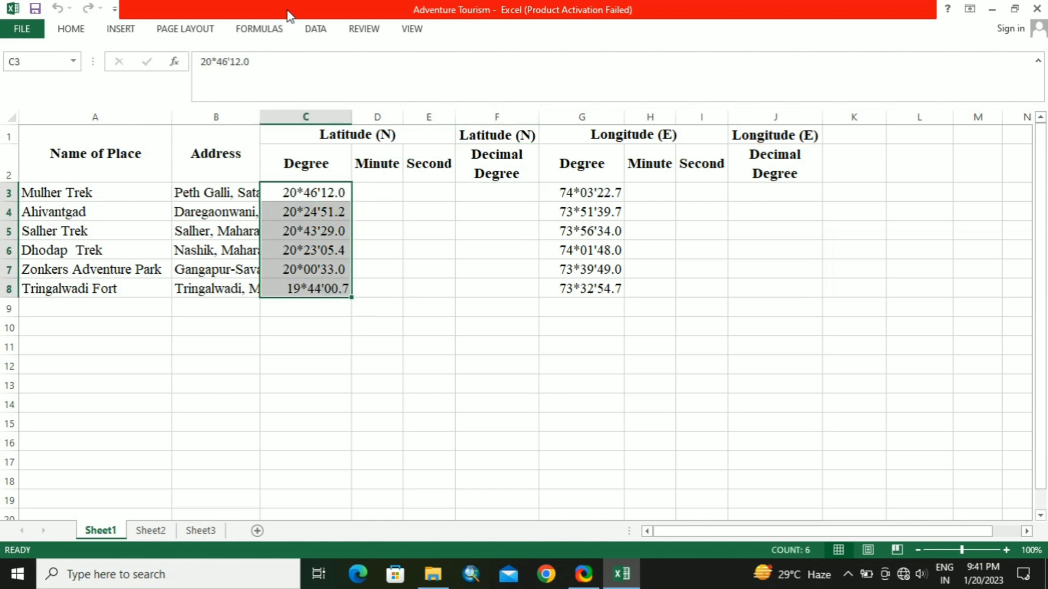
click(319, 29)
click(512, 83)
click(744, 411)
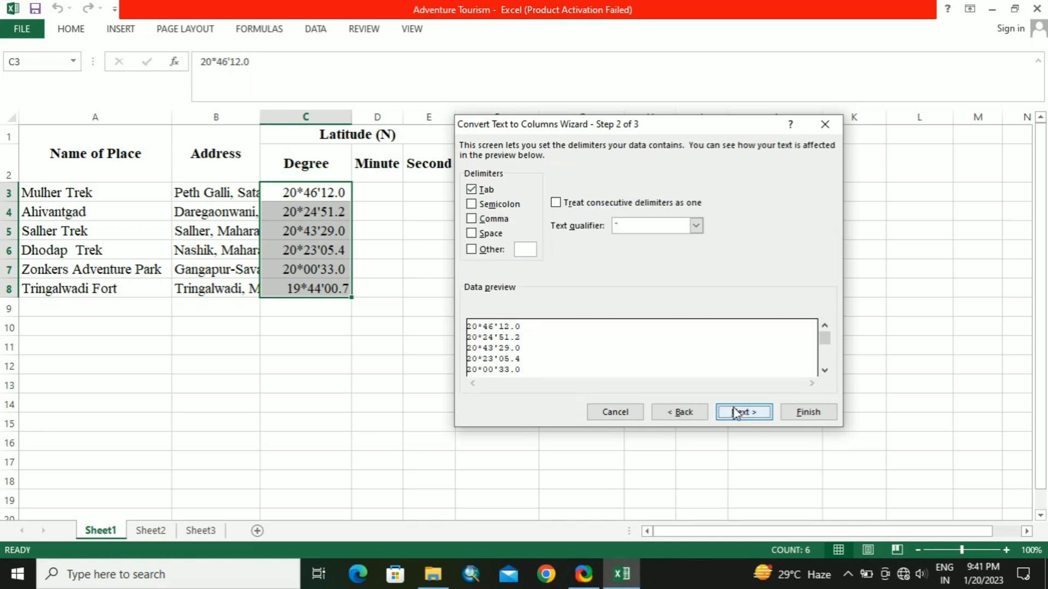
click(480, 251)
text(*)
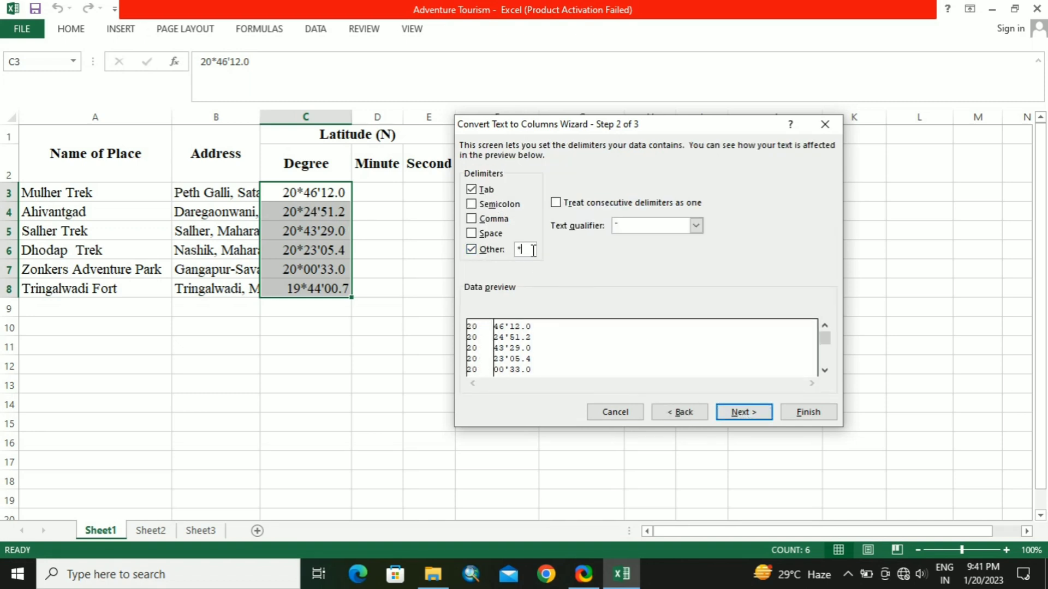
click(744, 413)
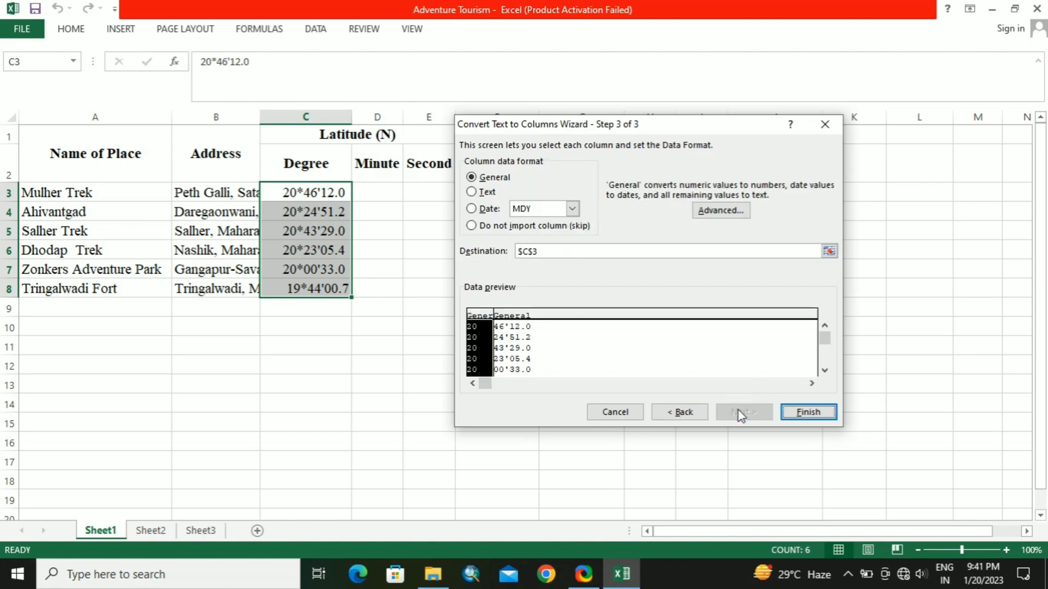
click(801, 412)
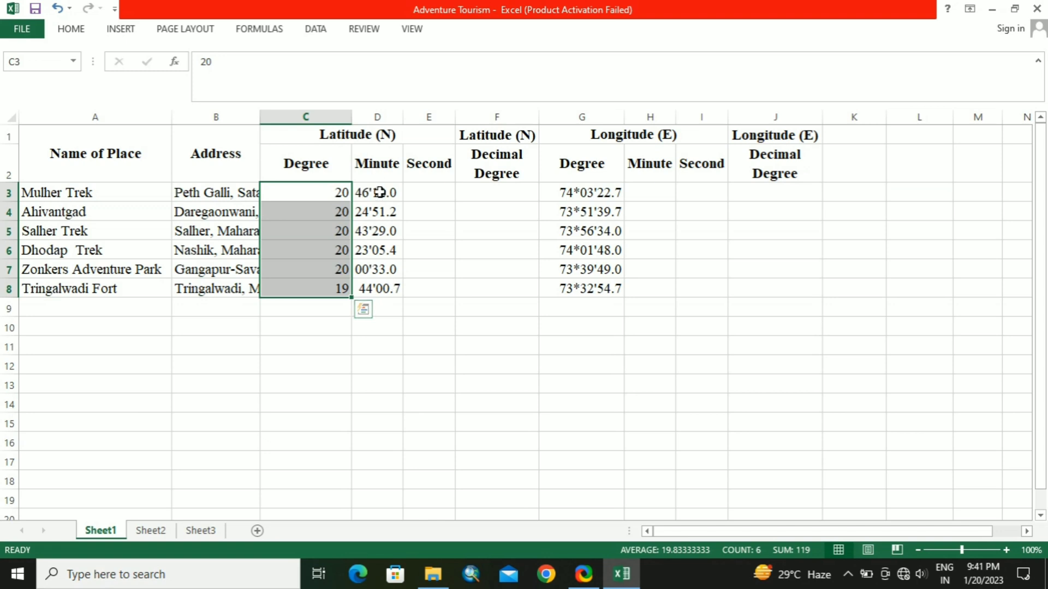
Step: Split the latitude values in D3:D8 into minutes and seconds, using Text to Columns with the apostrophe (') as the other delimiter
drag(385, 192, 381, 288)
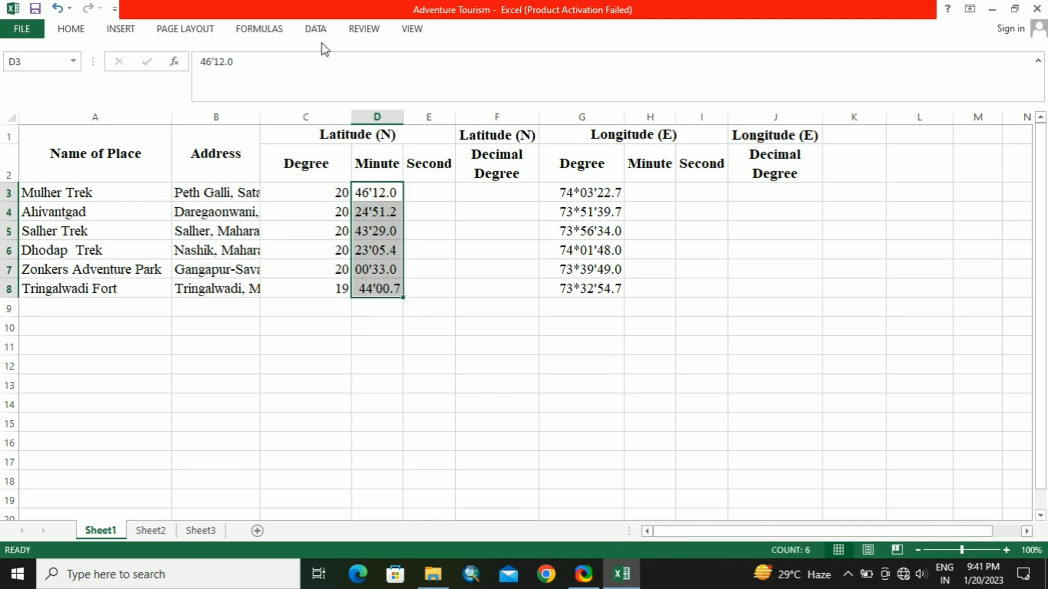
click(318, 30)
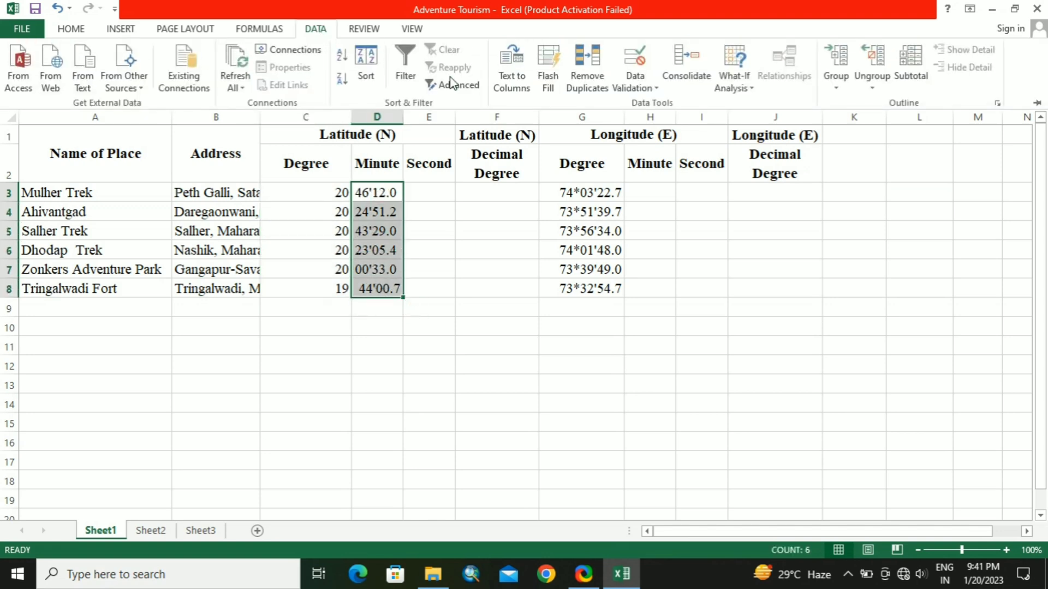
click(510, 84)
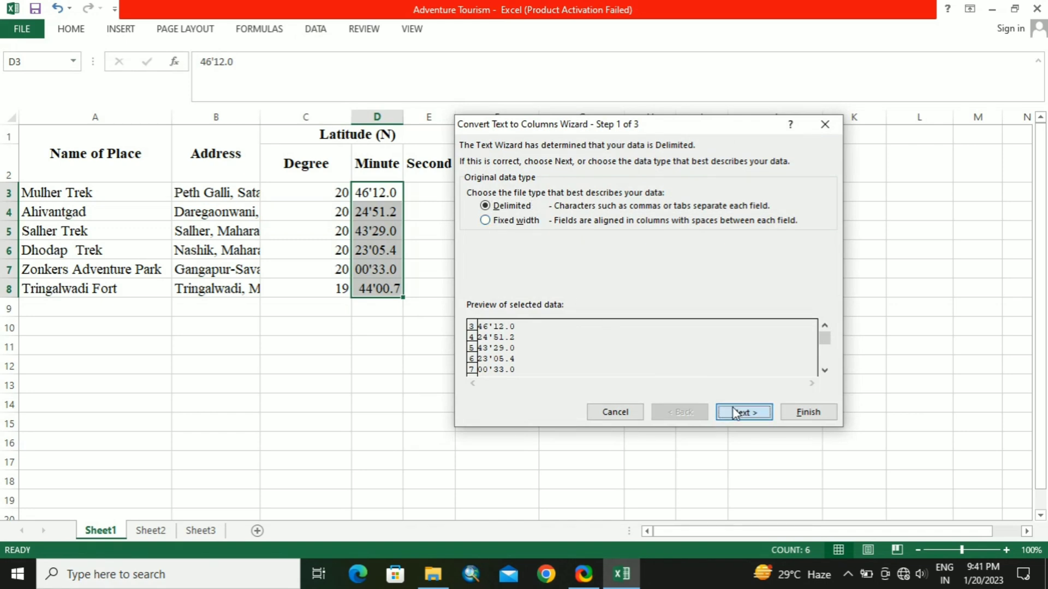
click(738, 411)
click(524, 250)
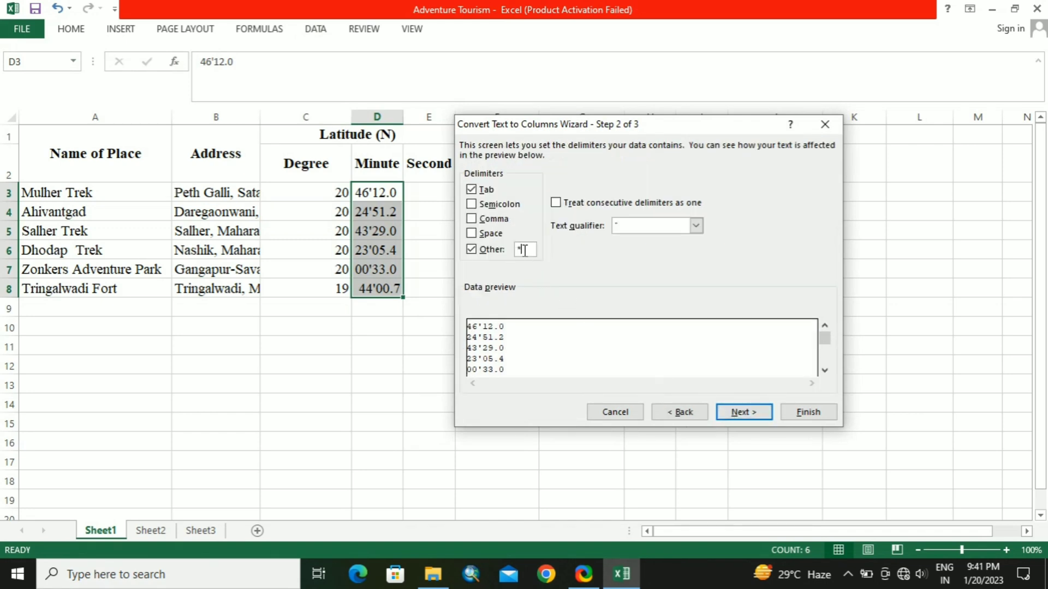
text(')
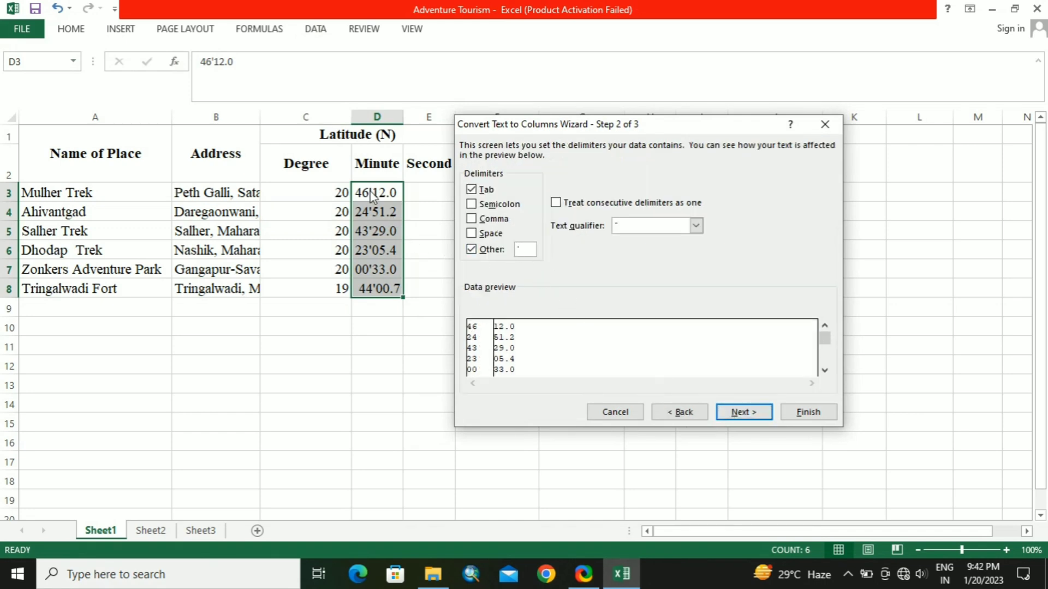
click(739, 413)
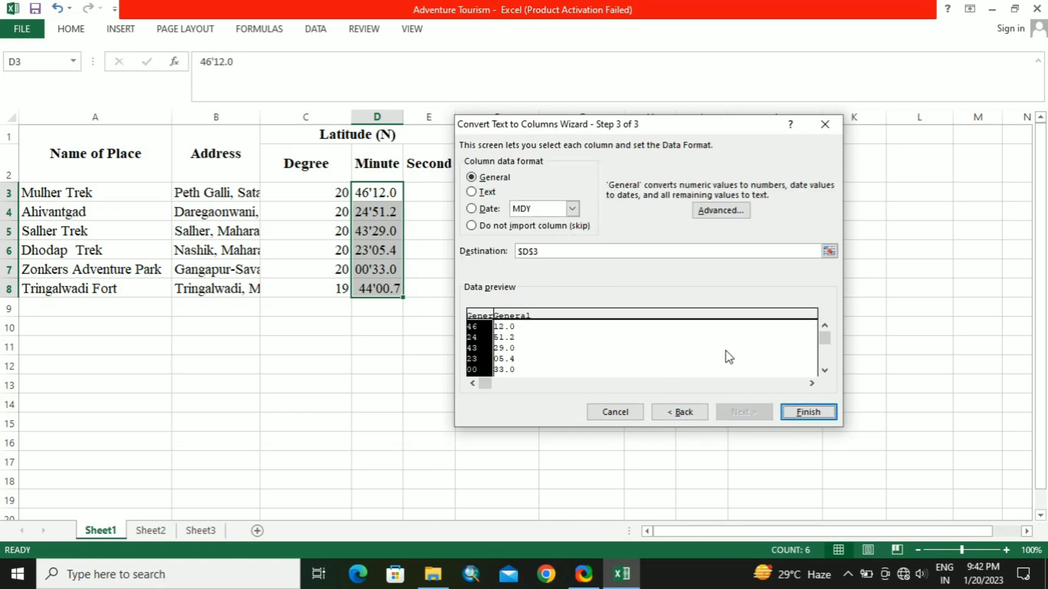
click(794, 416)
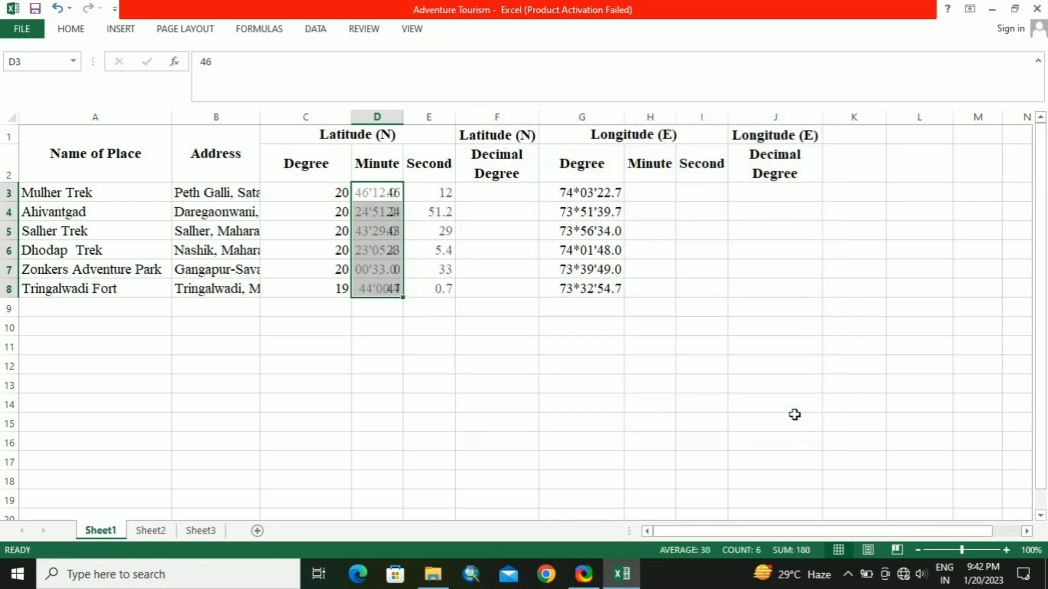
Step: Calculate the first place's latitude in decimal degrees in F3 with the formula =C3+D3/60+E3/3600
click(502, 190)
text(=)
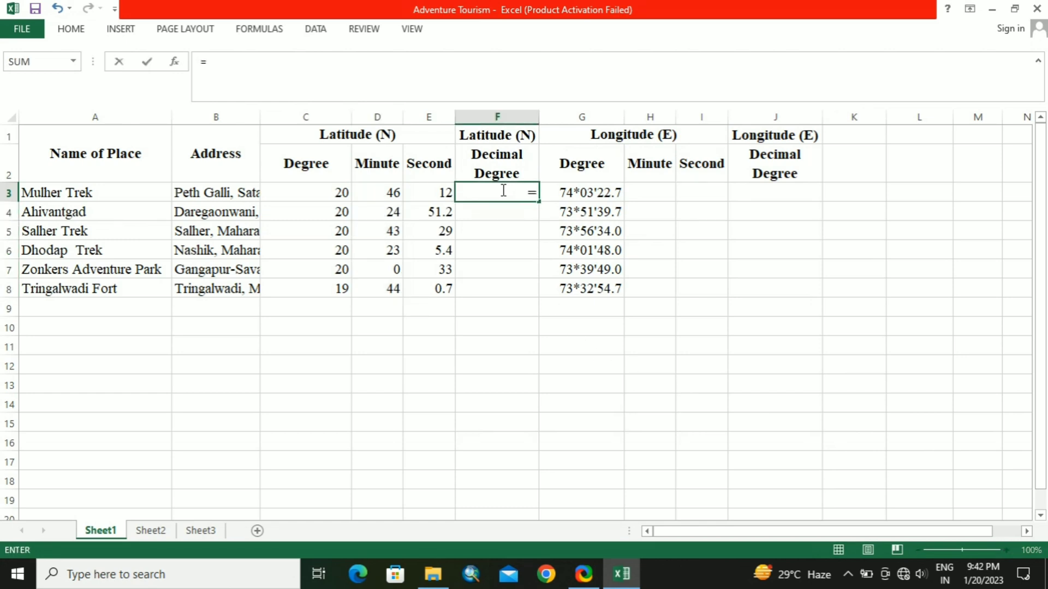
click(341, 192)
text(+)
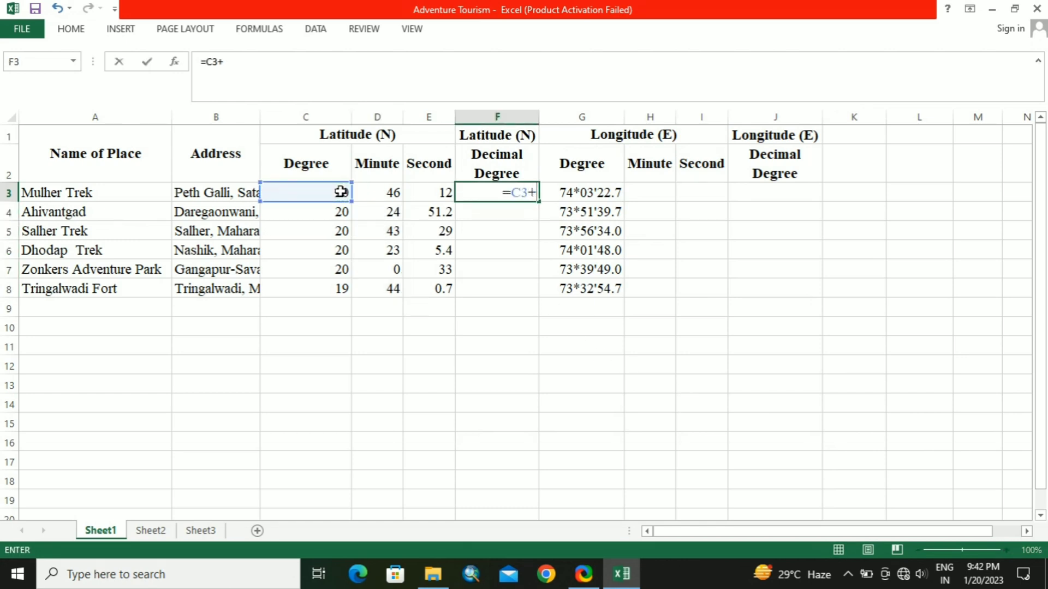
click(374, 194)
text(/60)
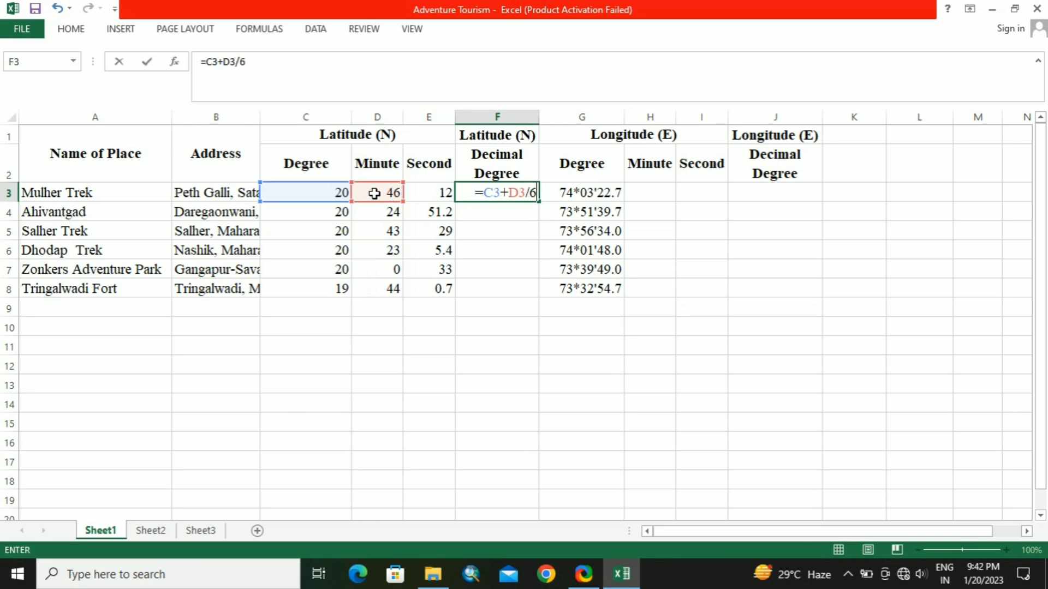
text(+)
click(431, 198)
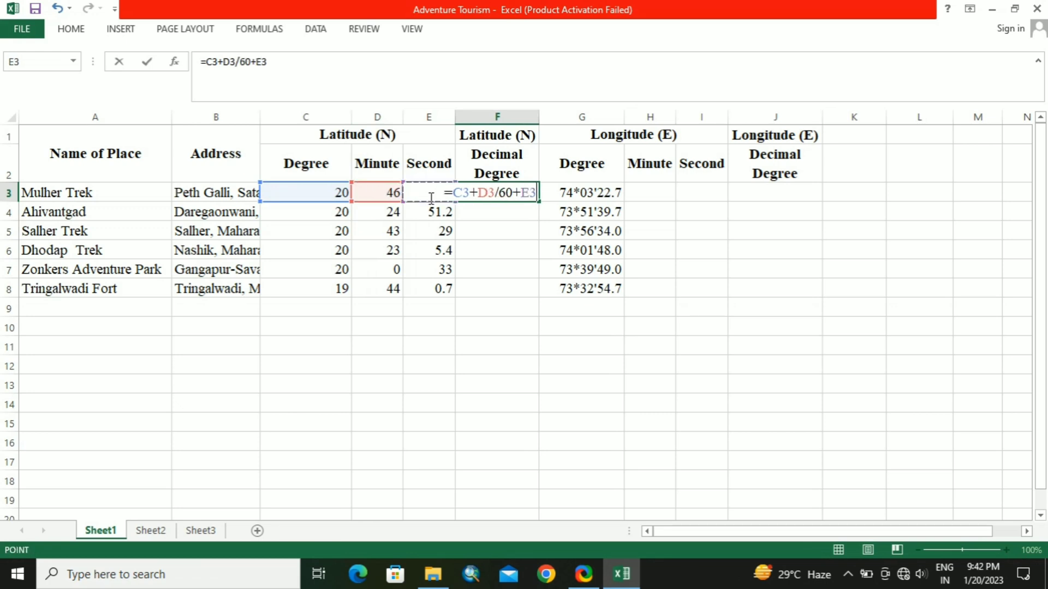
text(/36)
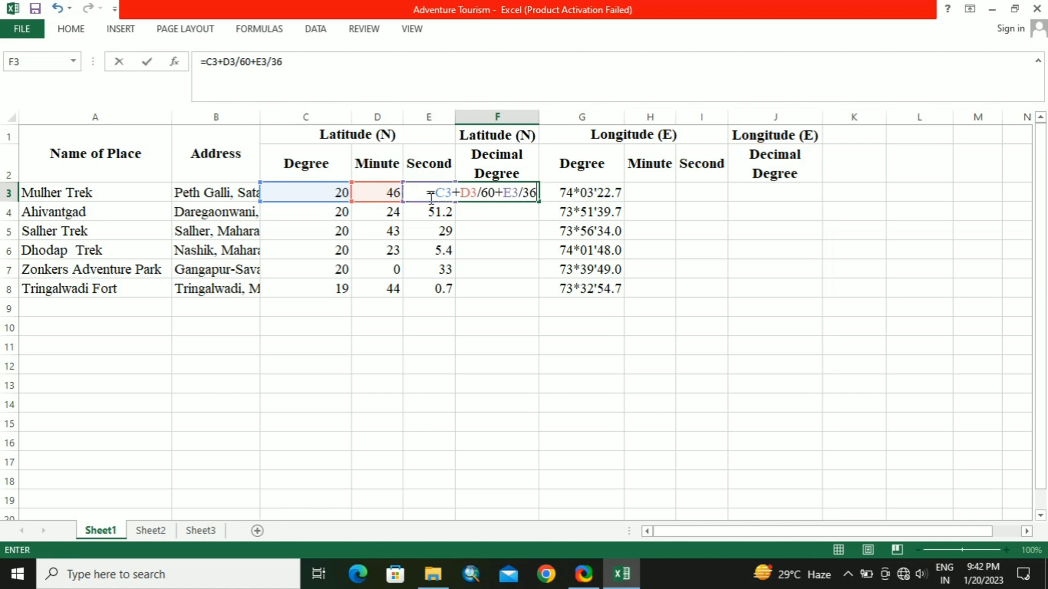
text(00)
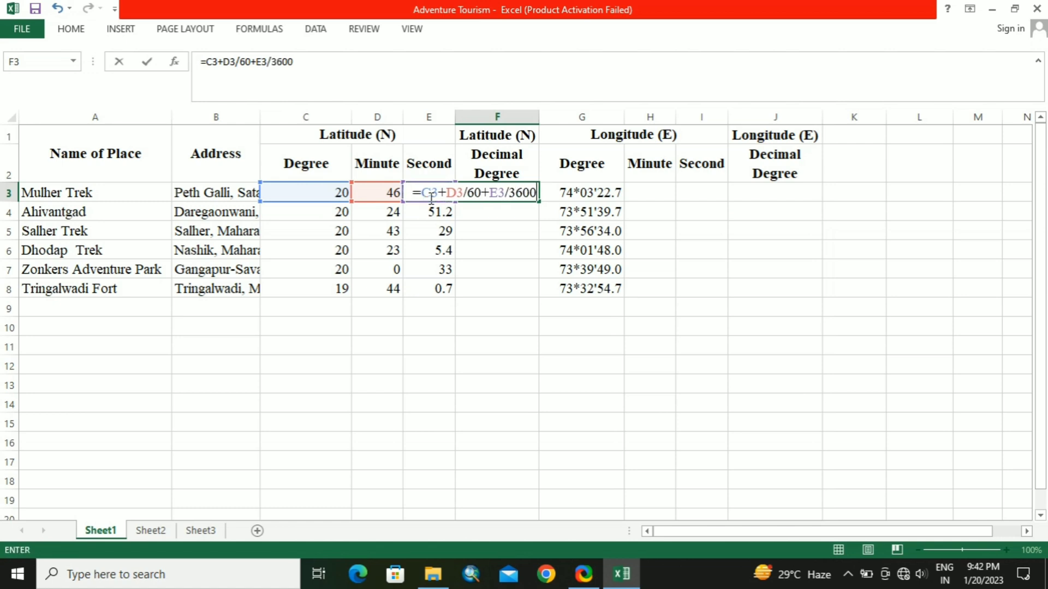
key(Return)
Step: Fill the decimal-degree latitude formula from F3 down to F8, keeping the original column width
drag(538, 118, 561, 119)
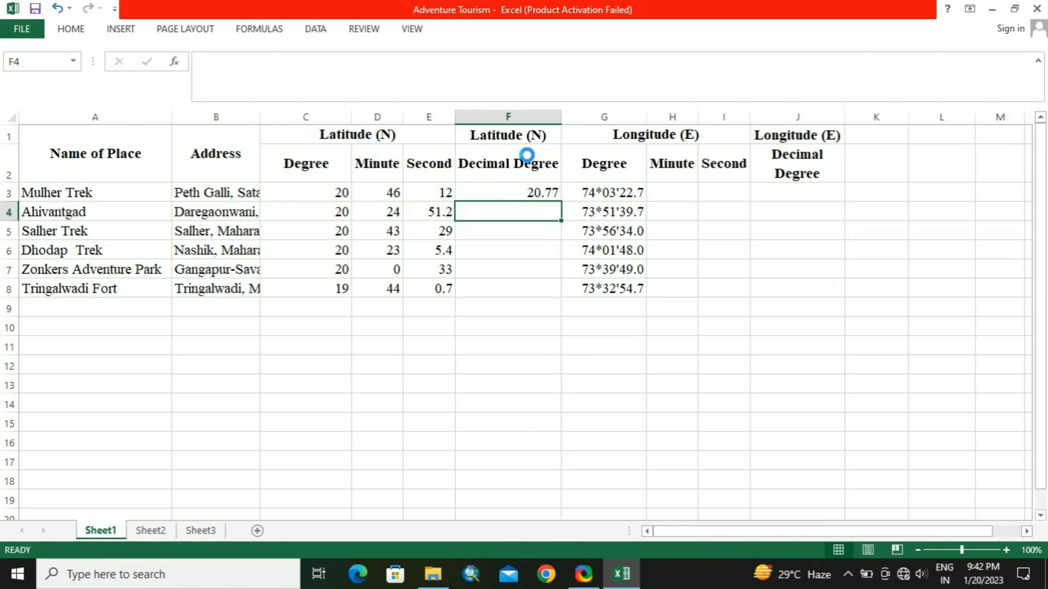
key(ctrl+z)
click(517, 197)
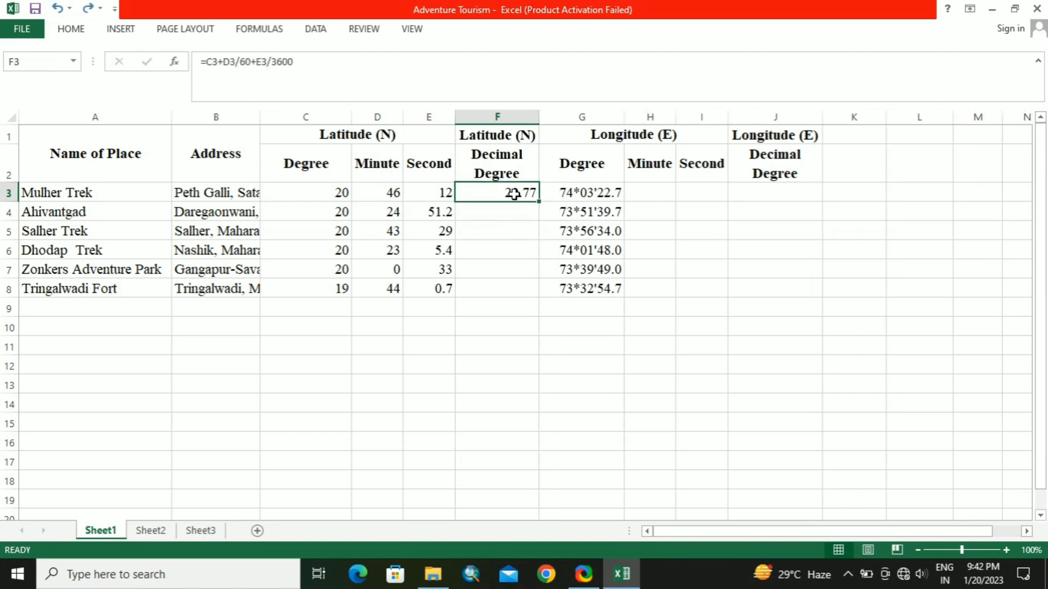
drag(539, 201, 533, 298)
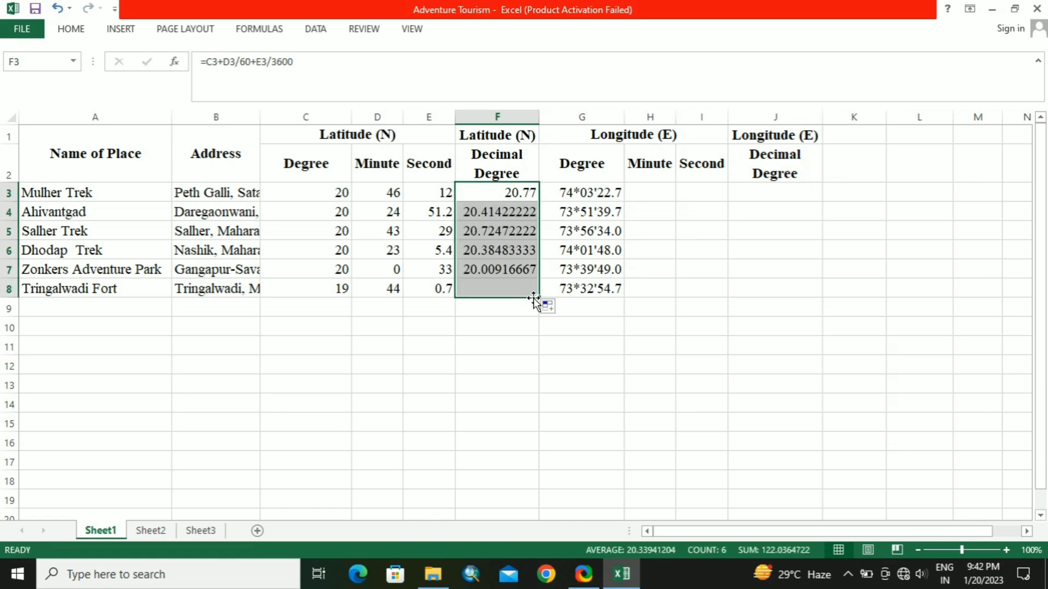
Step: Split the longitude values in G3:G8 into columns at the asterisk, using Text to Columns with * as the other delimiter
click(652, 194)
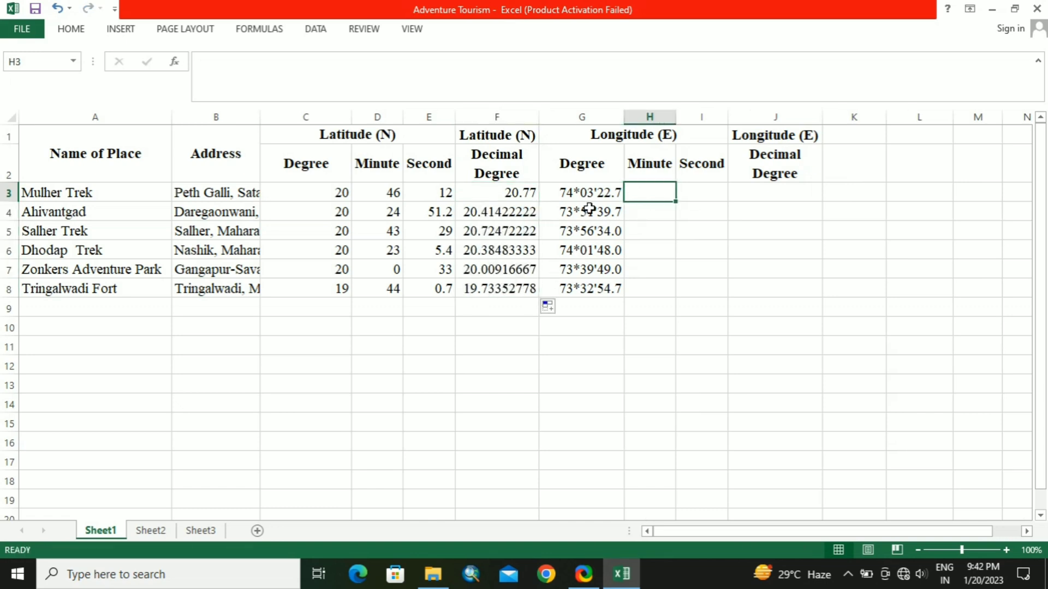
drag(584, 192, 588, 289)
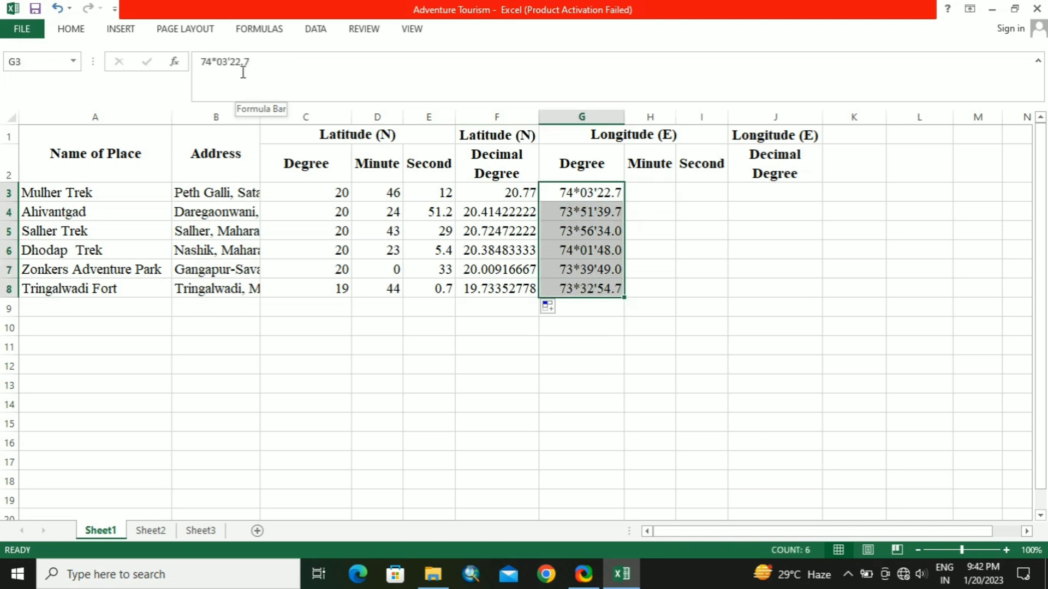
click(317, 30)
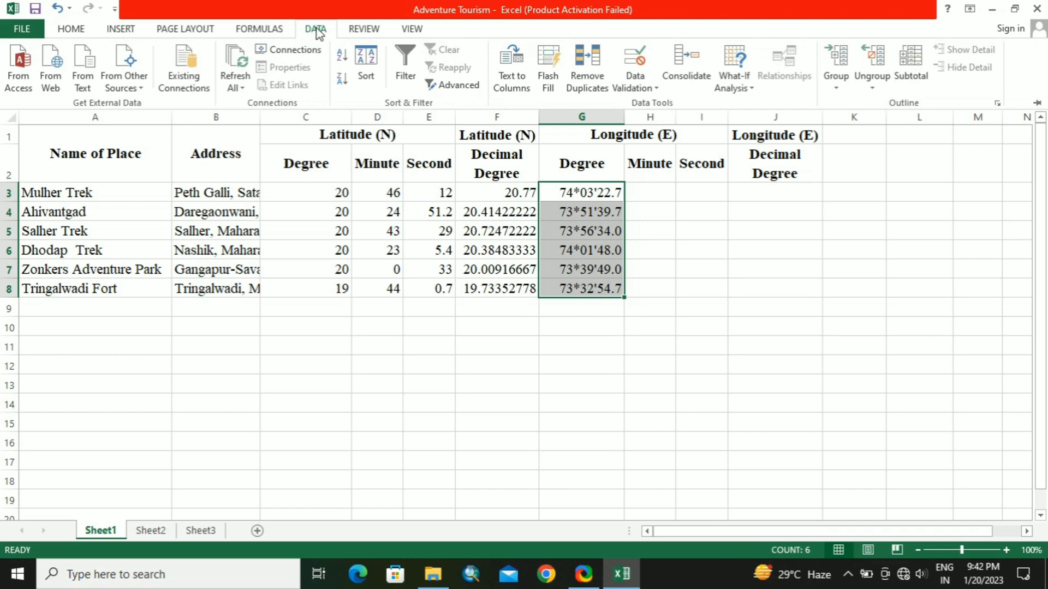
click(512, 73)
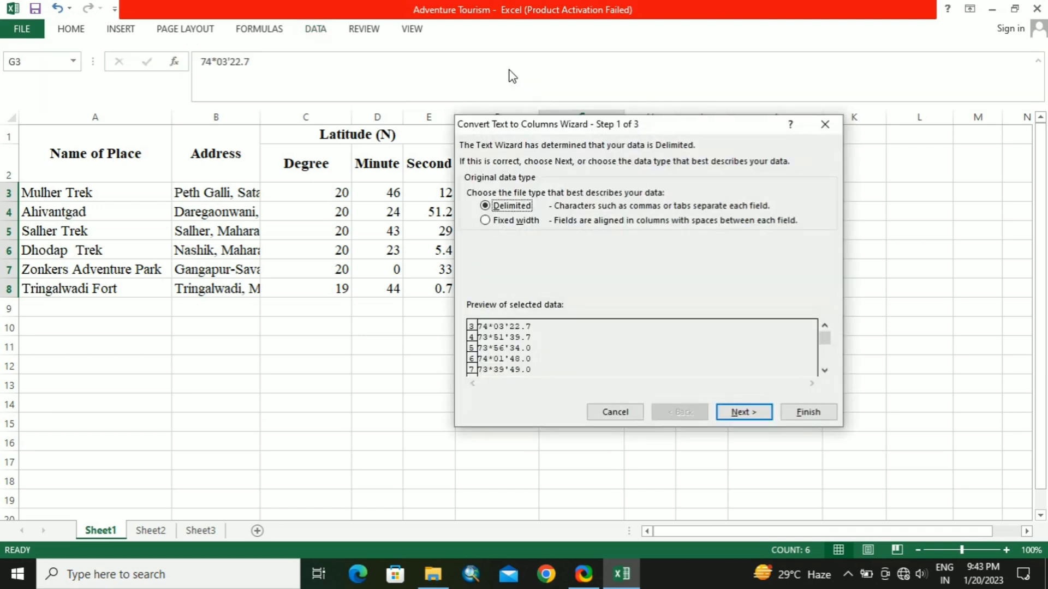
click(739, 412)
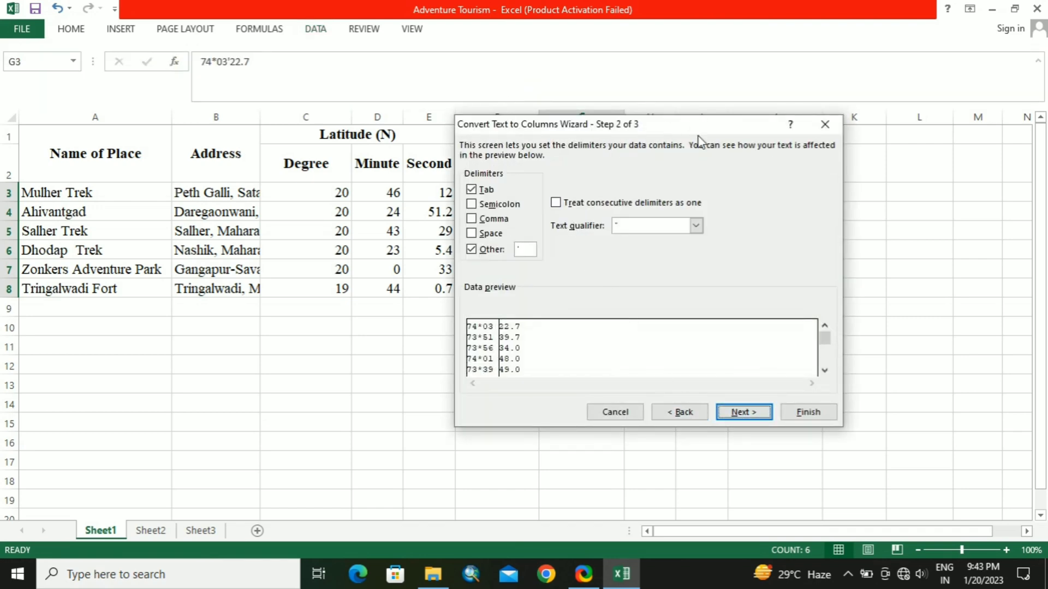
drag(696, 126, 362, 178)
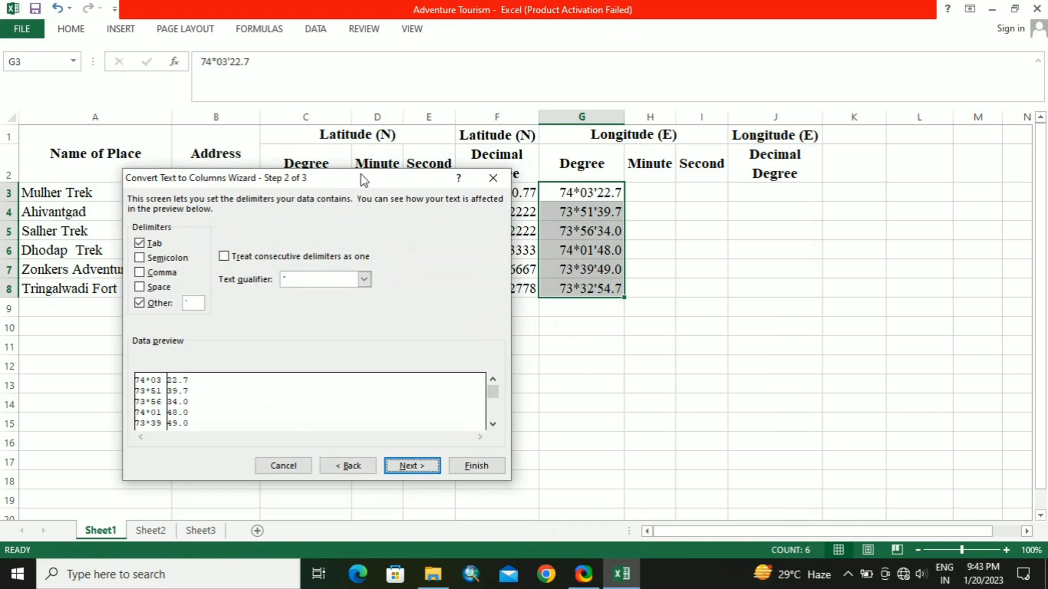
click(191, 303)
key(BackSpace)
text(*)
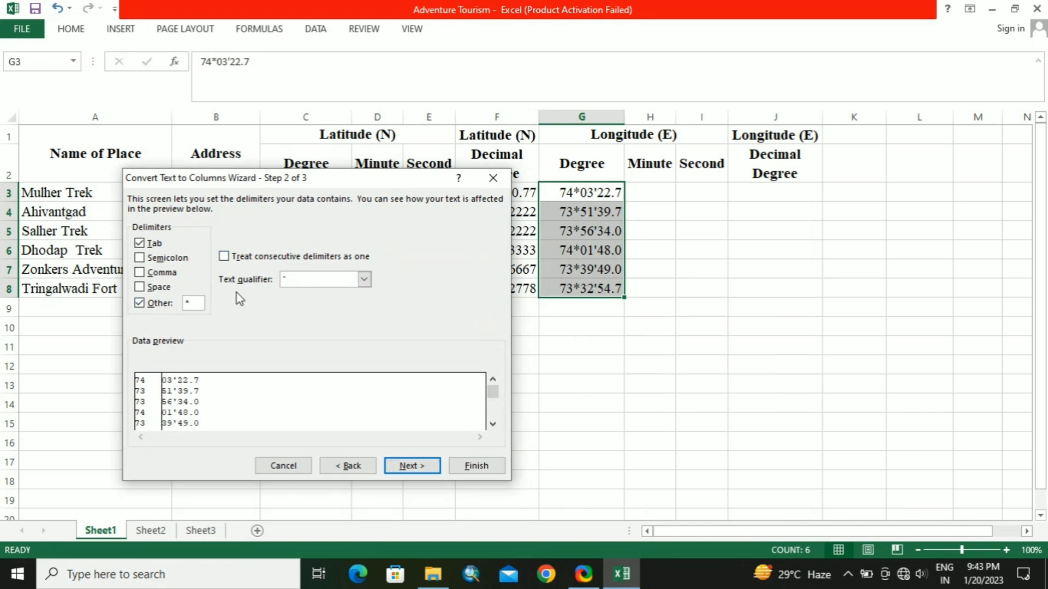
click(406, 466)
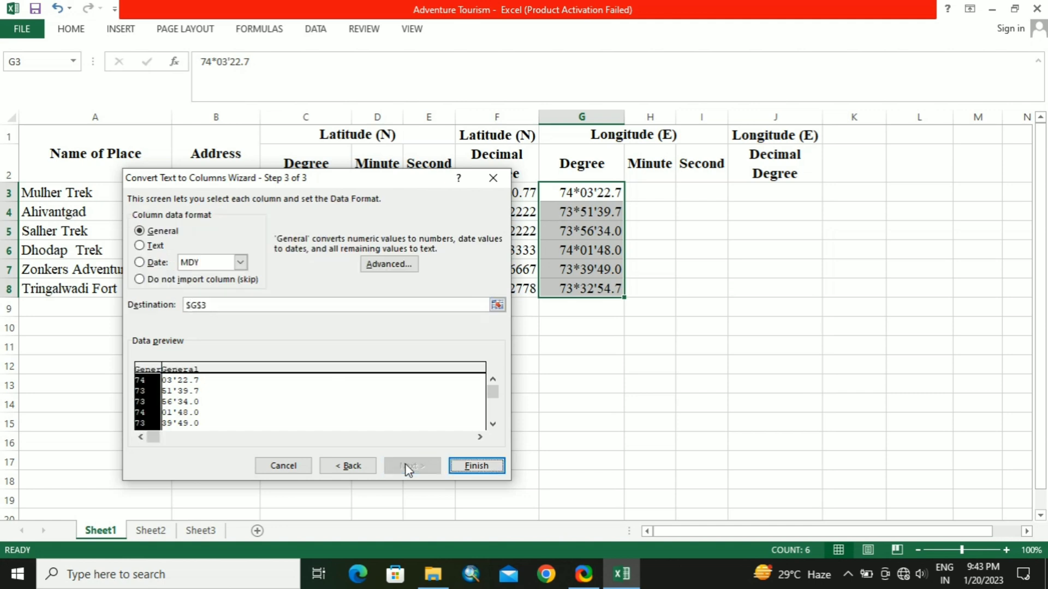
click(464, 466)
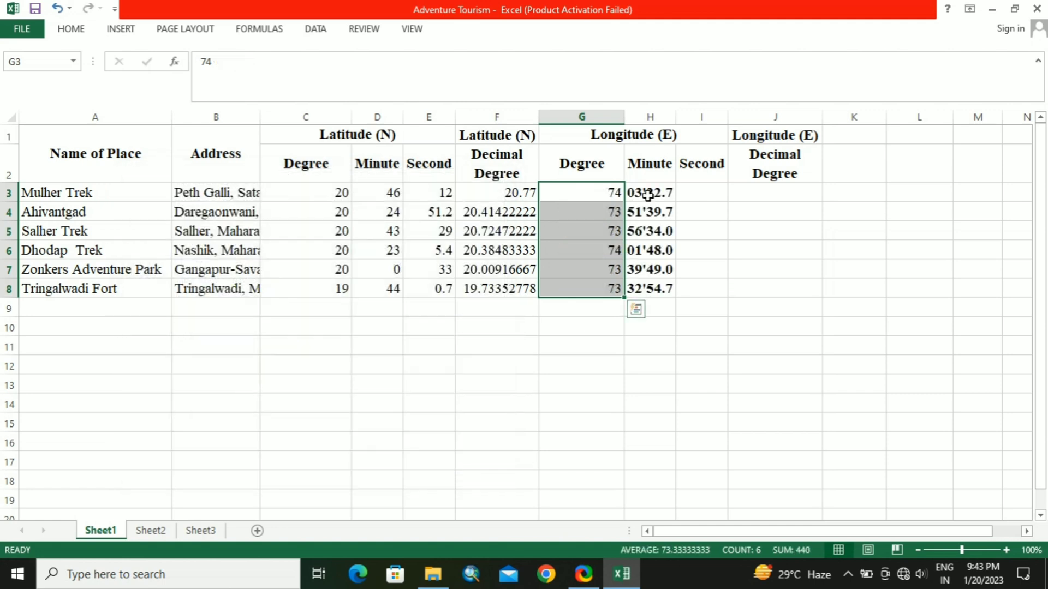
Step: Split the longitude values in H3:H8 into minutes and seconds, using Text to Columns with the apostrophe (') as the other delimiter
drag(648, 195, 649, 287)
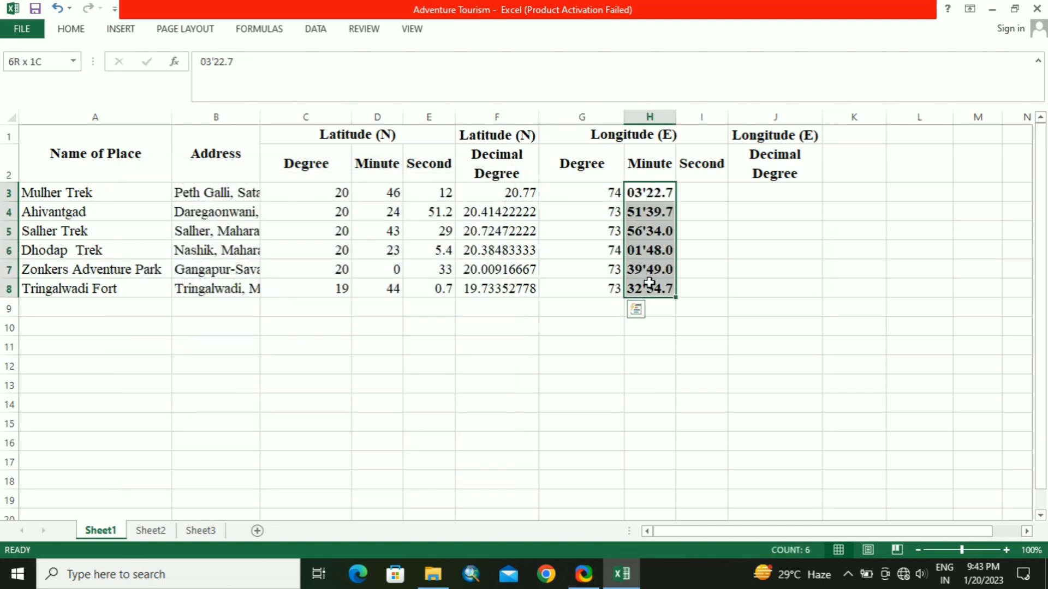
click(322, 32)
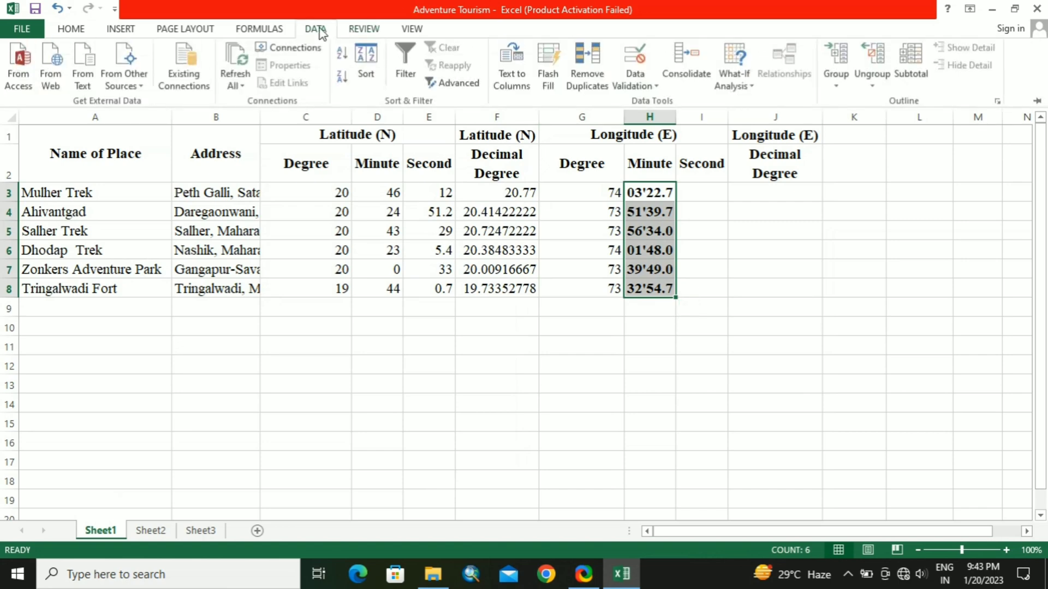
click(512, 87)
click(406, 465)
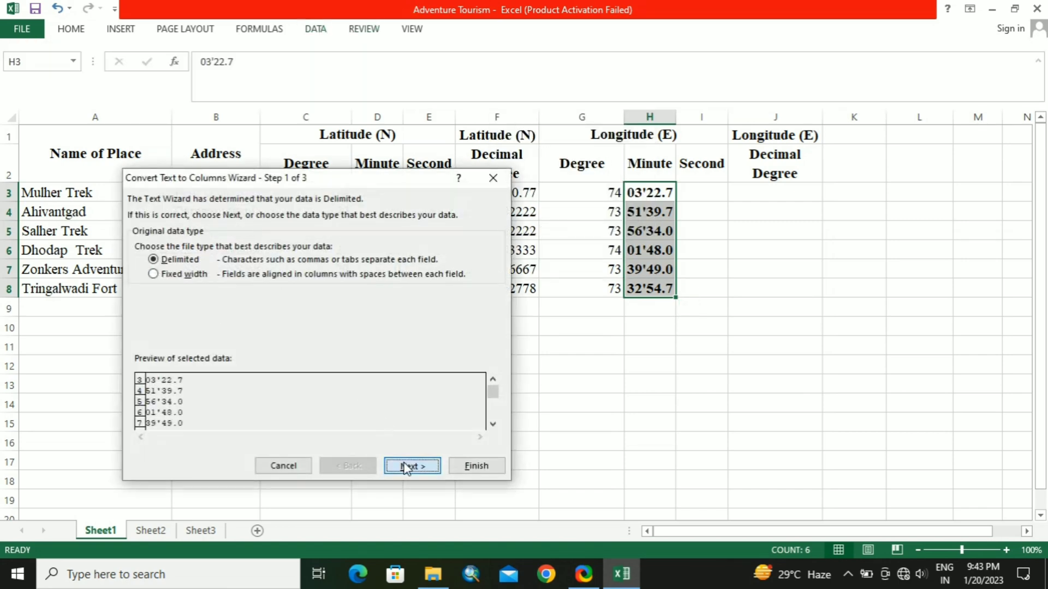
click(194, 307)
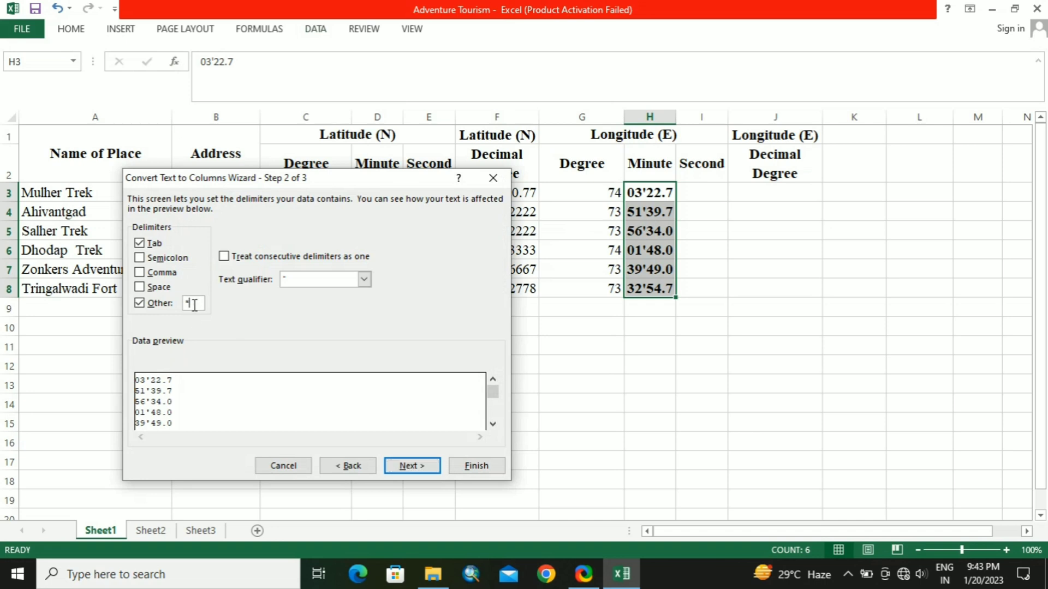
text(')
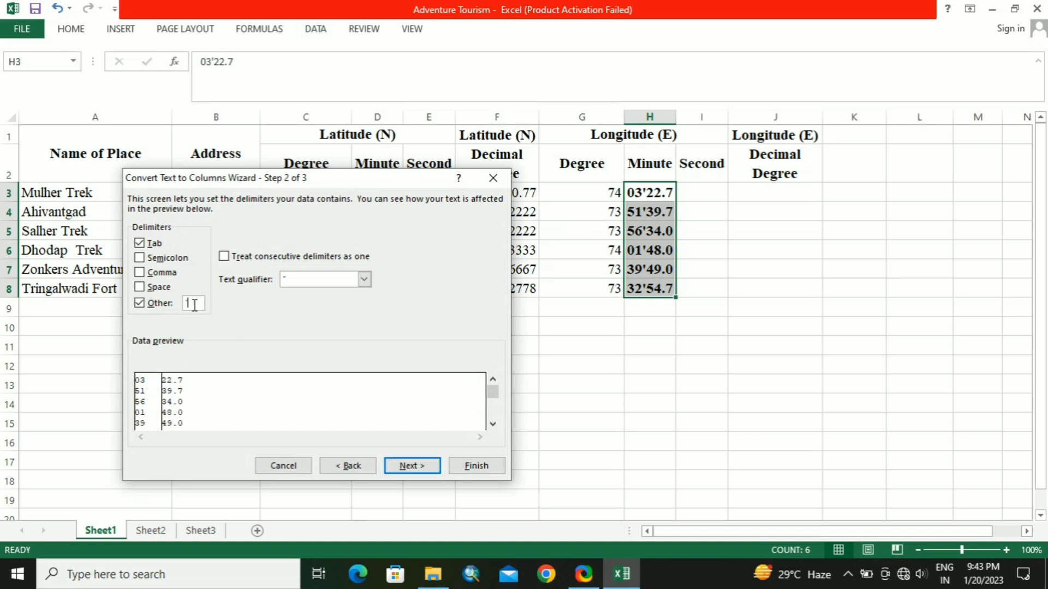
click(412, 467)
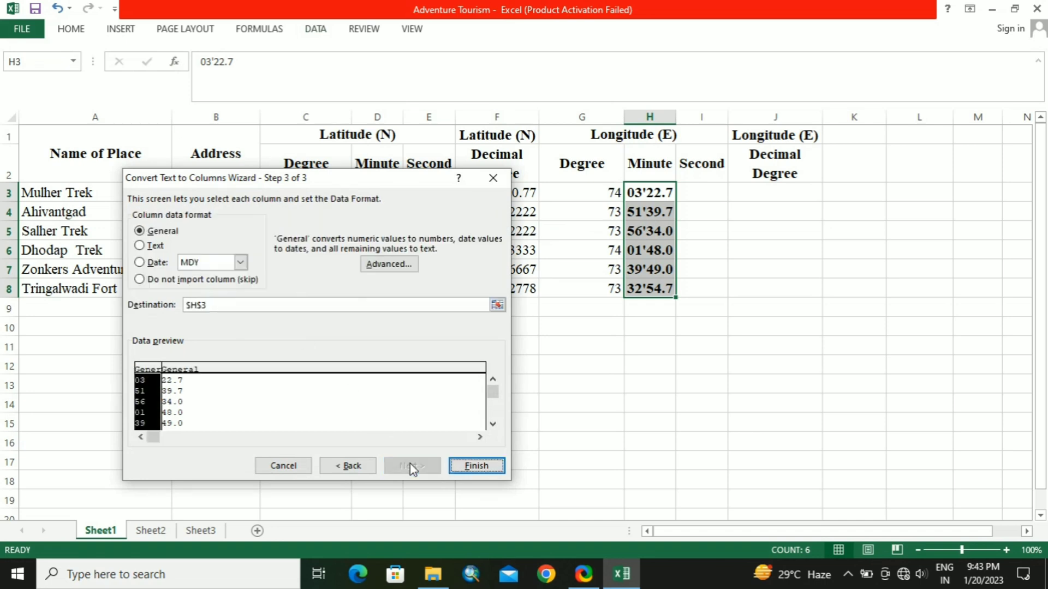
click(475, 472)
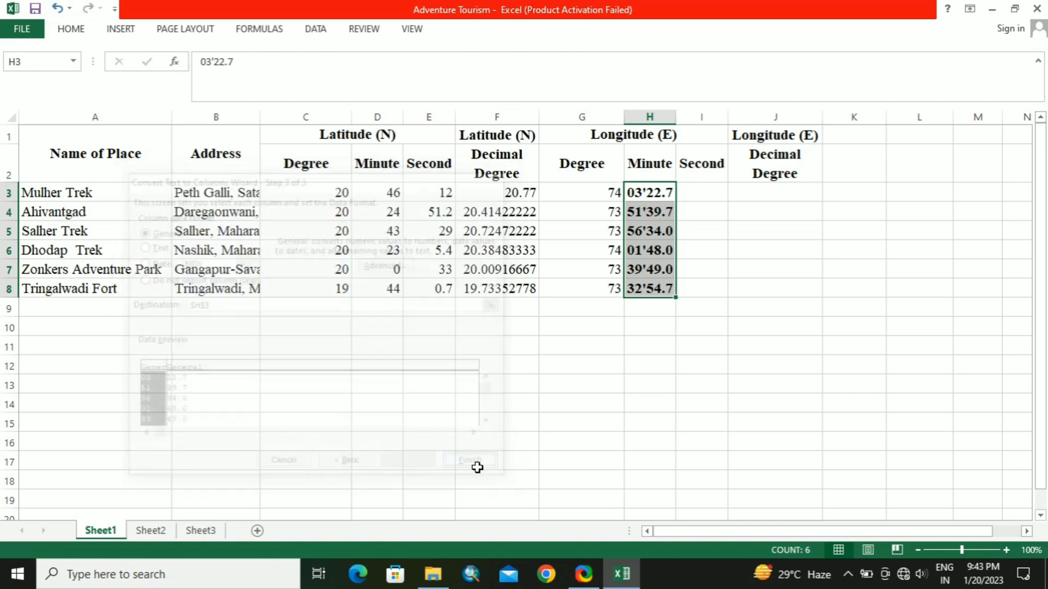
Step: Calculate the first place's longitude in decimal degrees in J3 with the formula =G3+H3/60+I3/360
click(757, 192)
text(=)
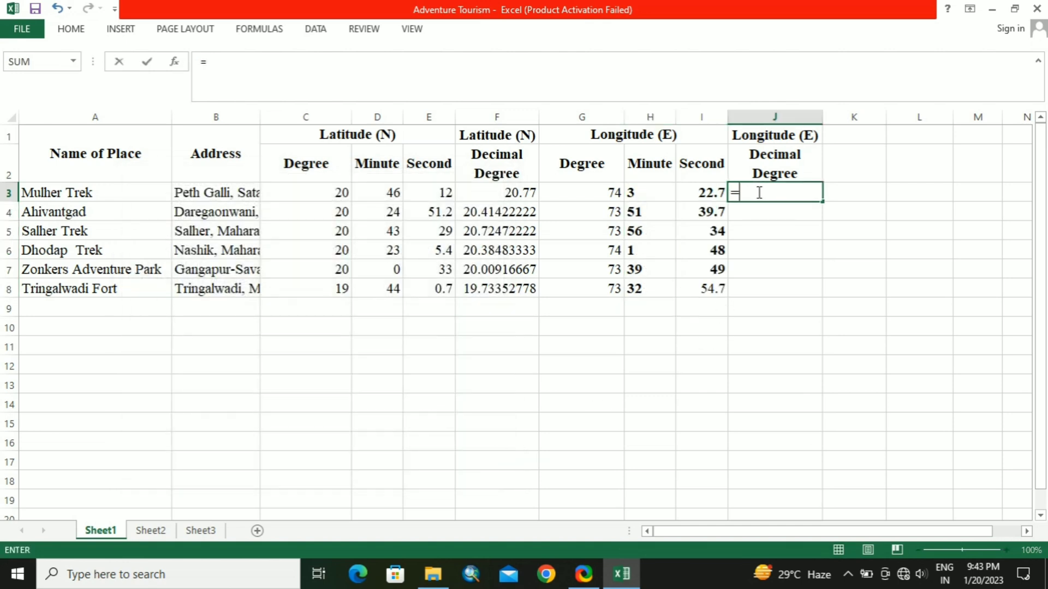
click(590, 192)
text(+)
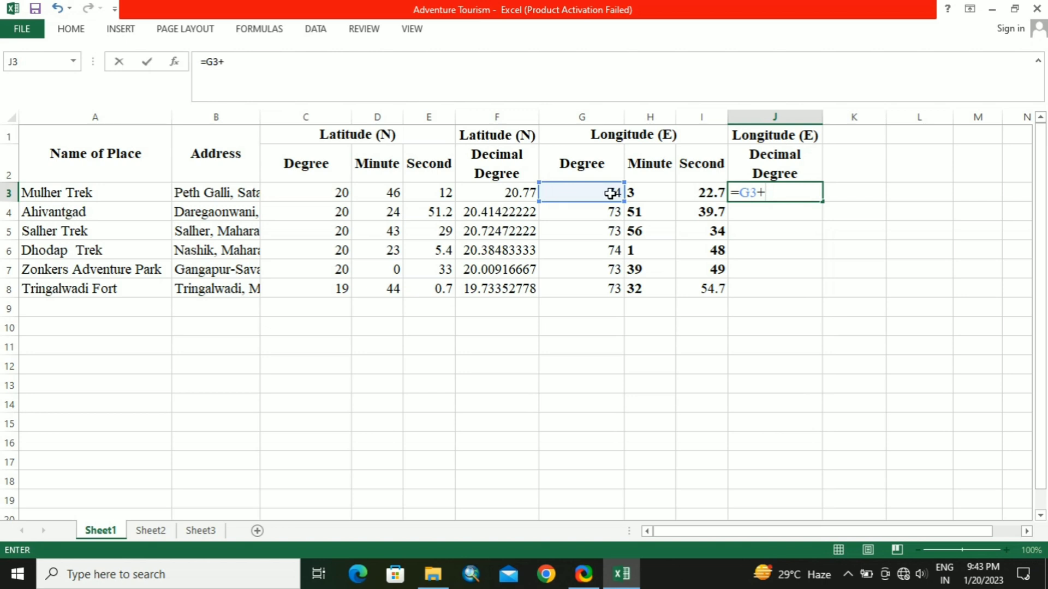
click(639, 194)
text(/)
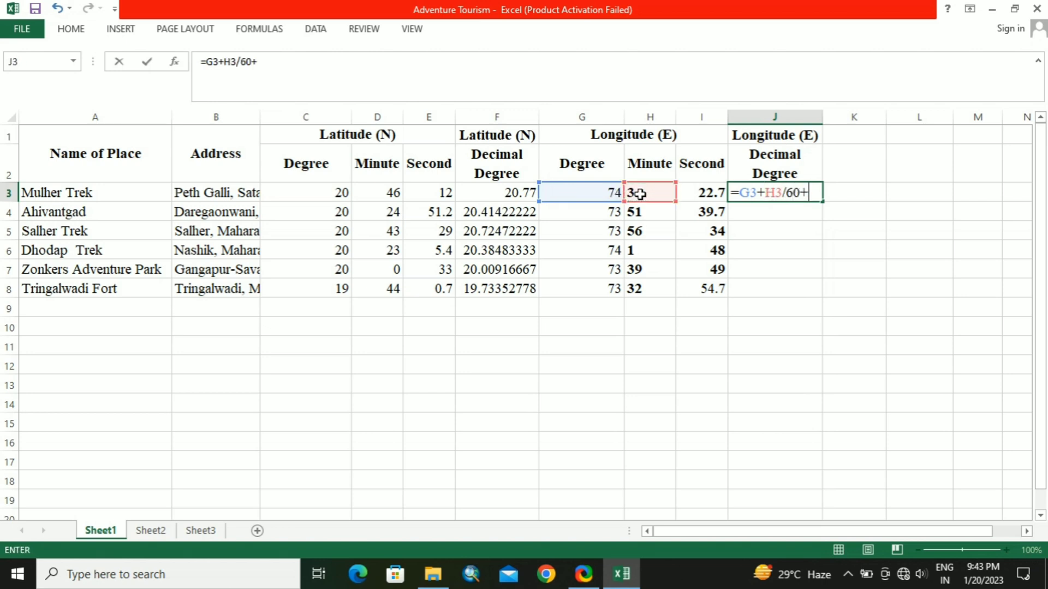
text(60+)
click(697, 195)
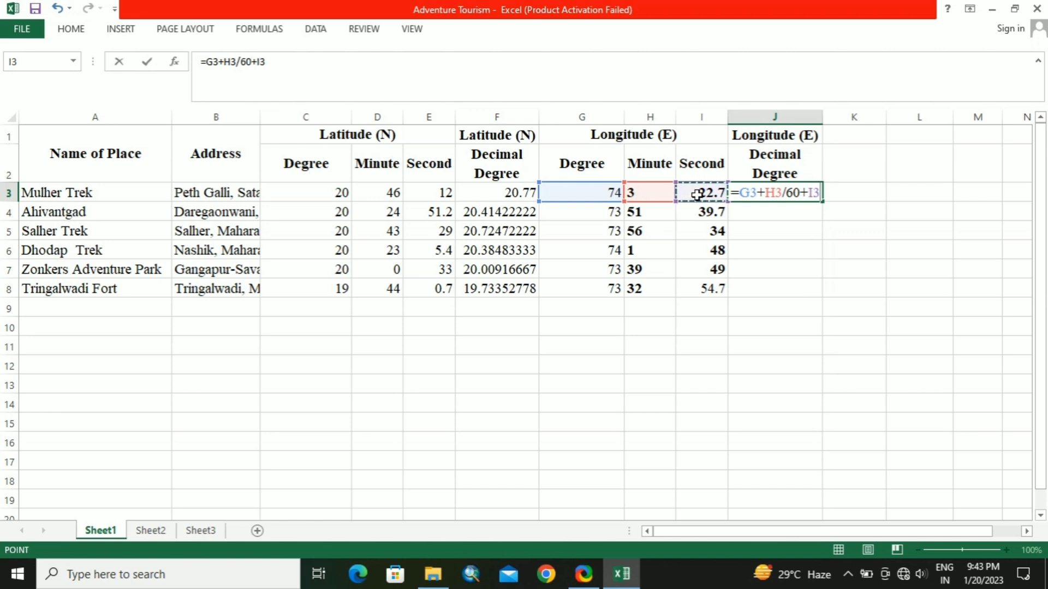
text(/3600)
key(Return)
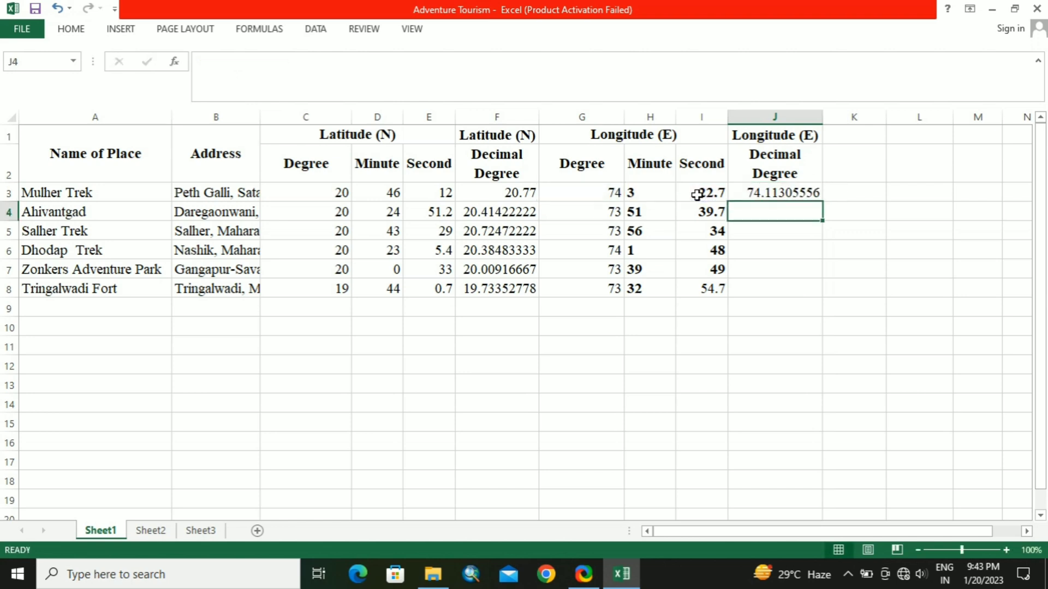
Step: Fill the decimal-degree longitude formula from J3 down to J8
click(759, 194)
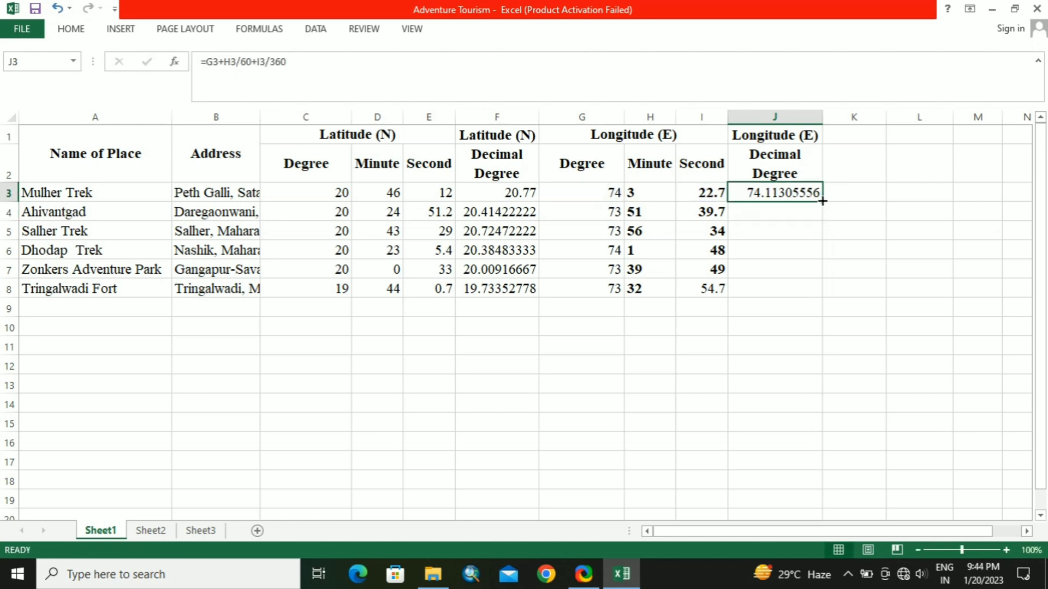
drag(822, 202, 818, 304)
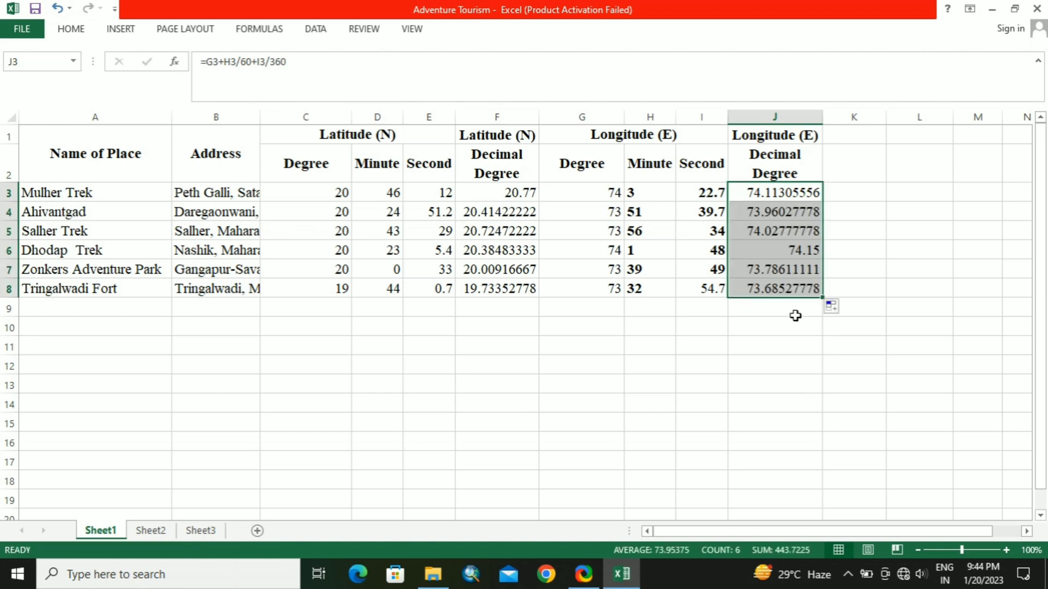
click(654, 350)
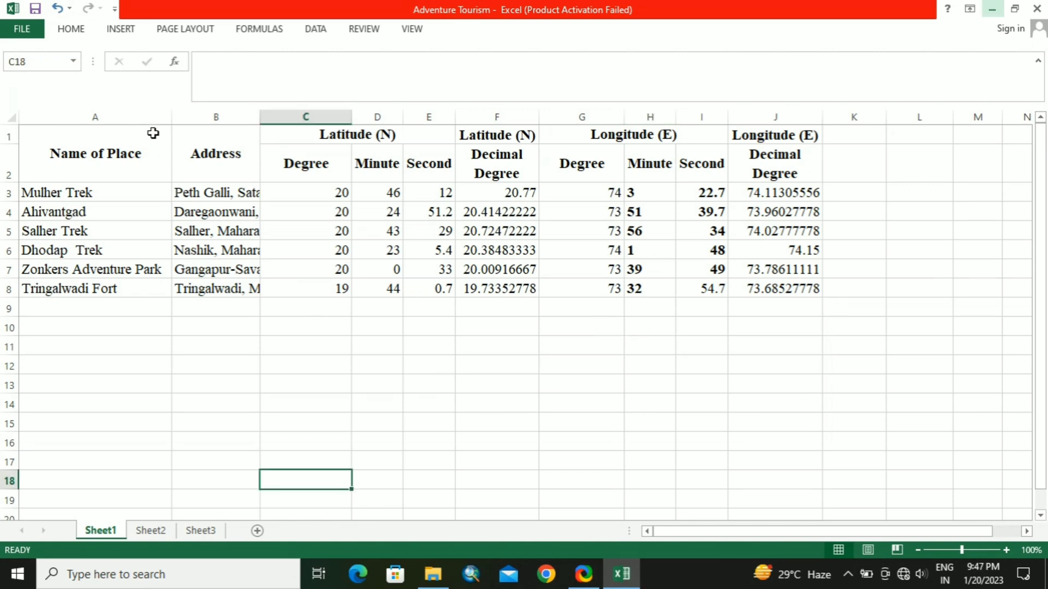
Step: Copy the place name, address and both decimal-degree columns (A, B, F and J) from Sheet1 into Sheet2, starting at A1
click(148, 116)
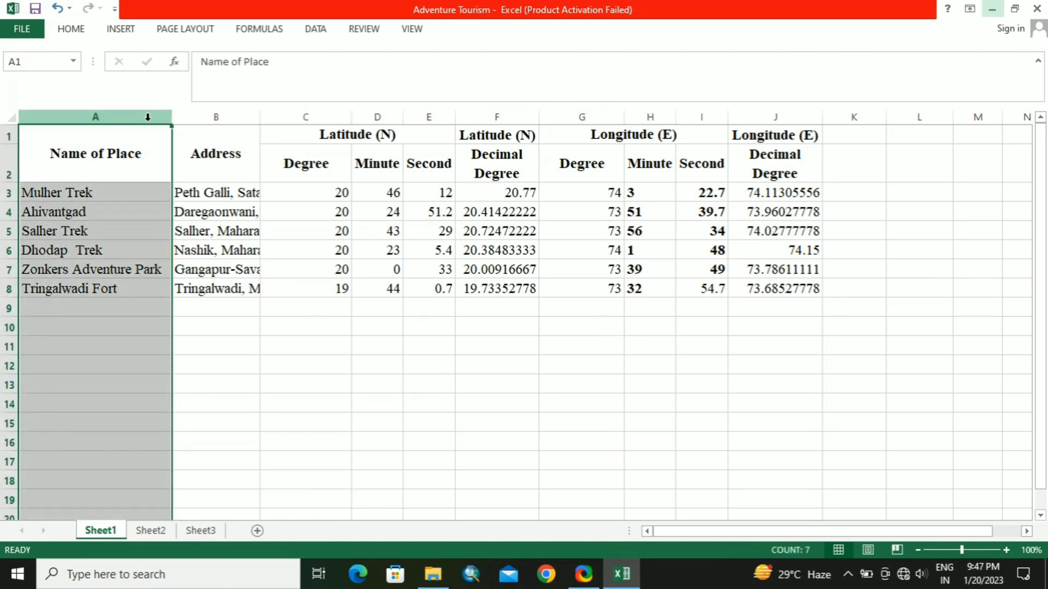
ctrl+click(244, 114)
ctrl+click(521, 114)
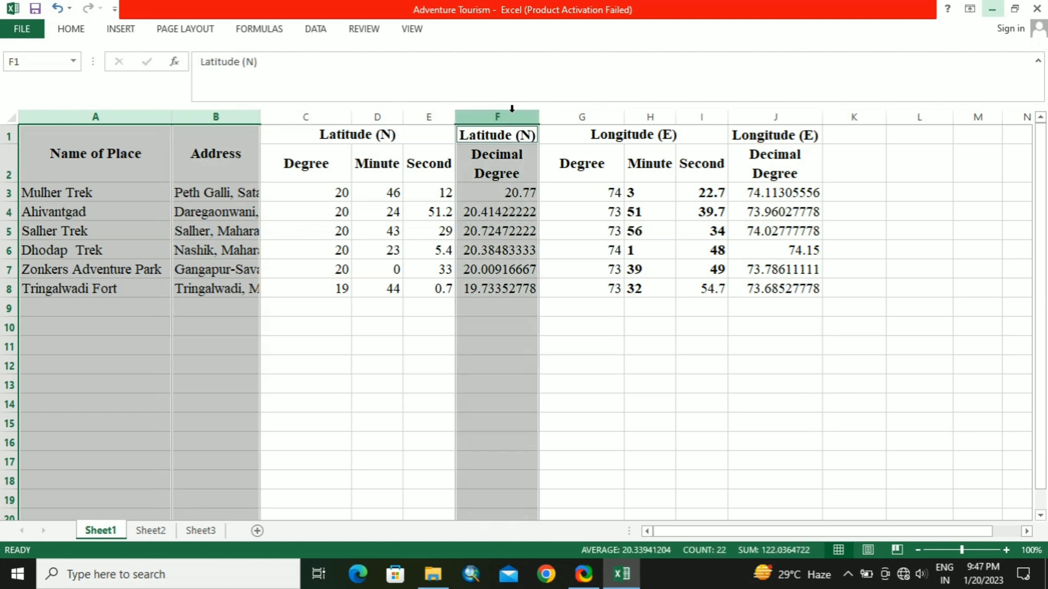
ctrl+click(757, 114)
key(ctrl+c)
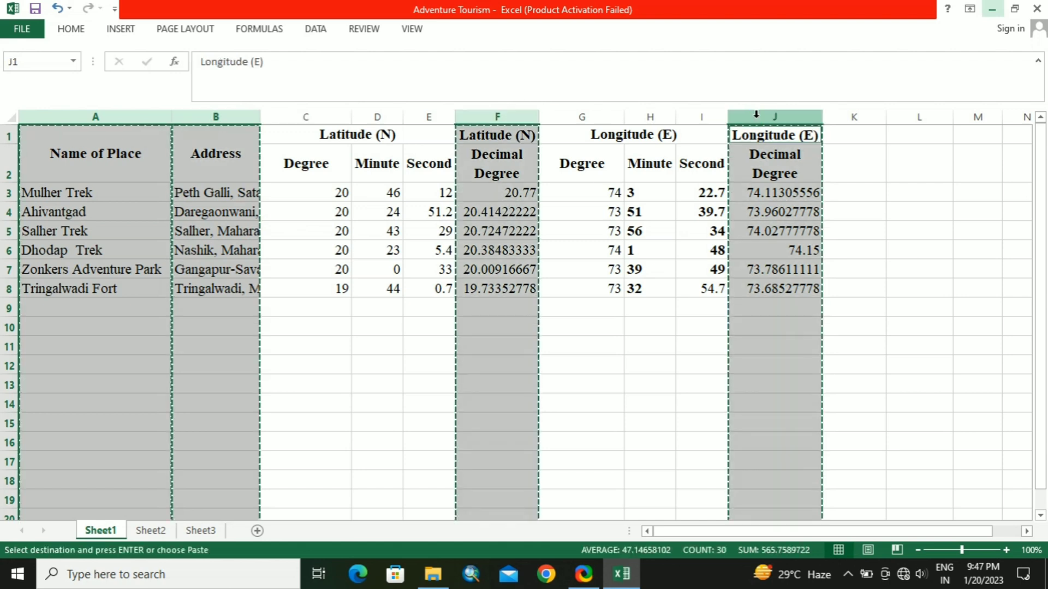
click(143, 532)
click(100, 140)
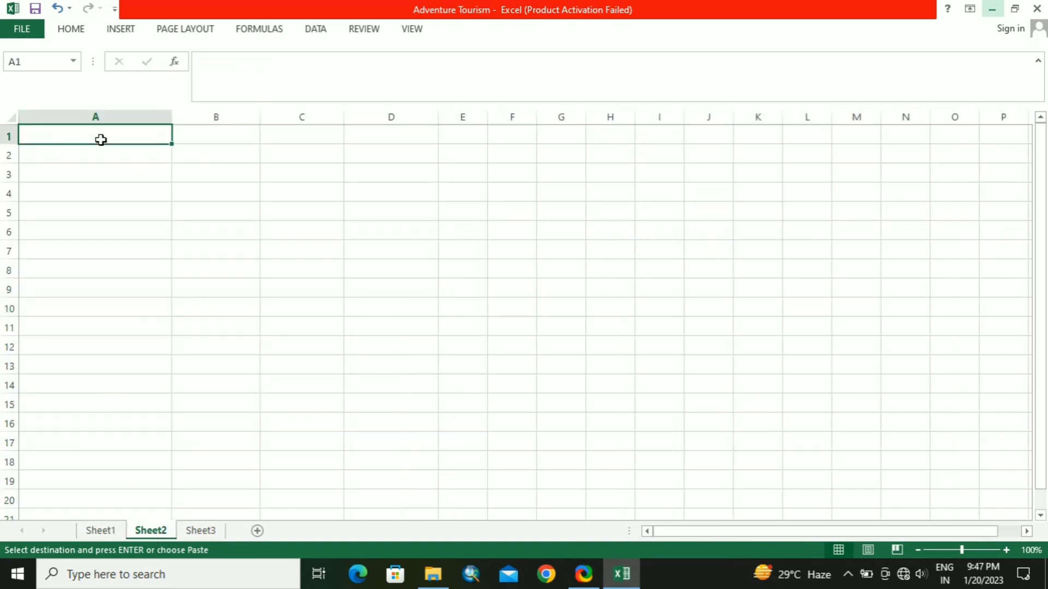
key(ctrl+v)
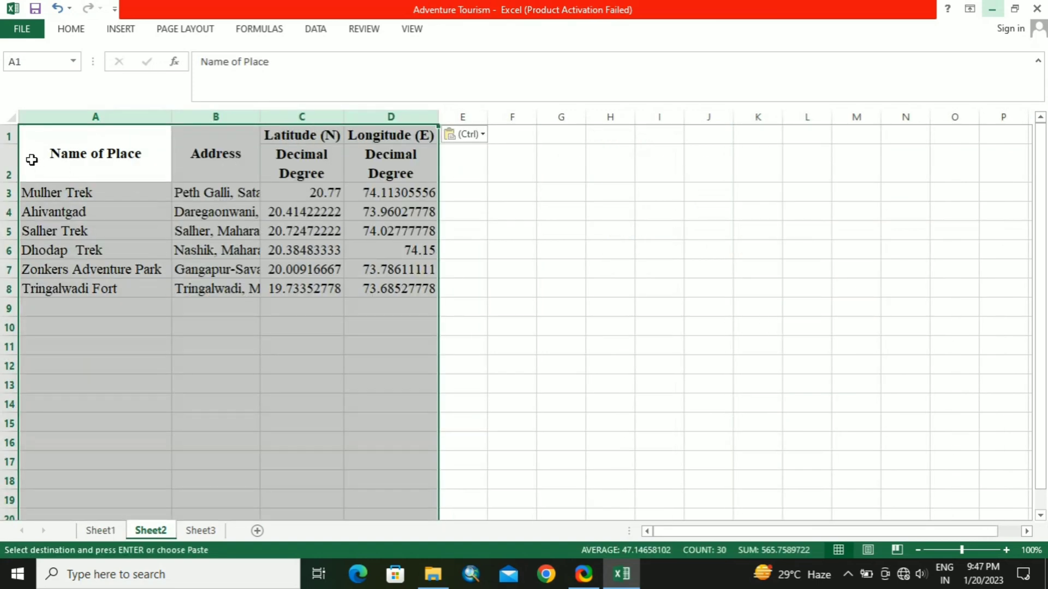
Step: Delete row 2, which holds the Decimal Degree subheadings, from Sheet2
click(9, 164)
right_click(9, 164)
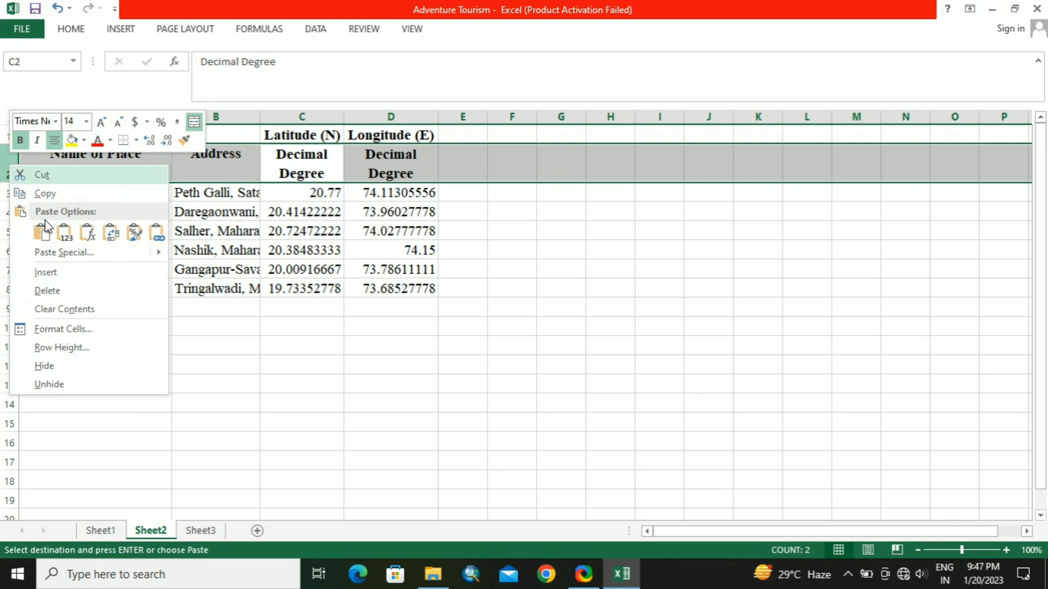
click(82, 290)
Step: Rename the latitude header in C1 to Y and the longitude header in D1 to X
click(309, 135)
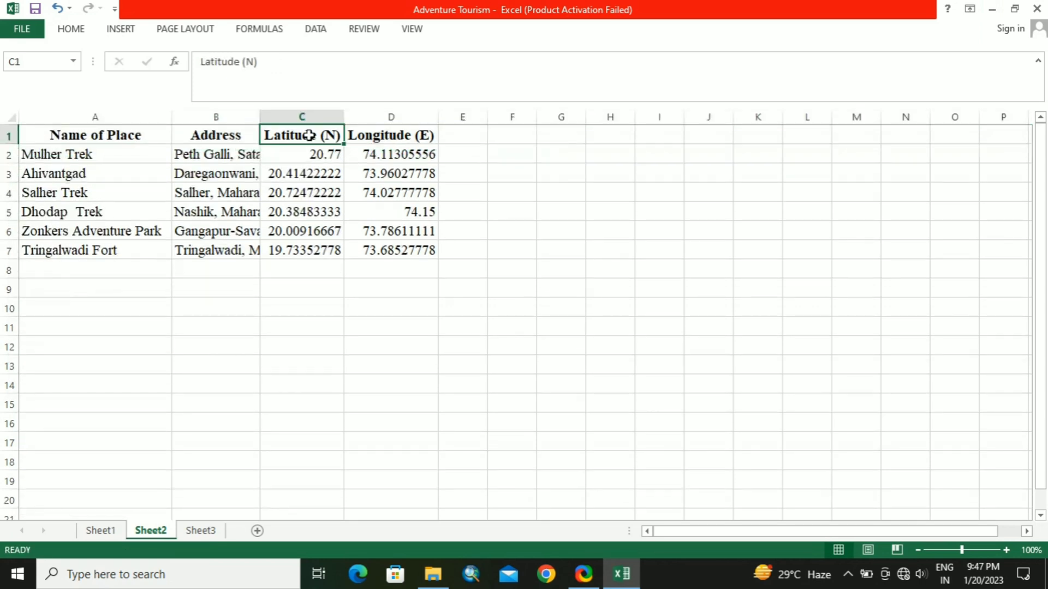
text(Y)
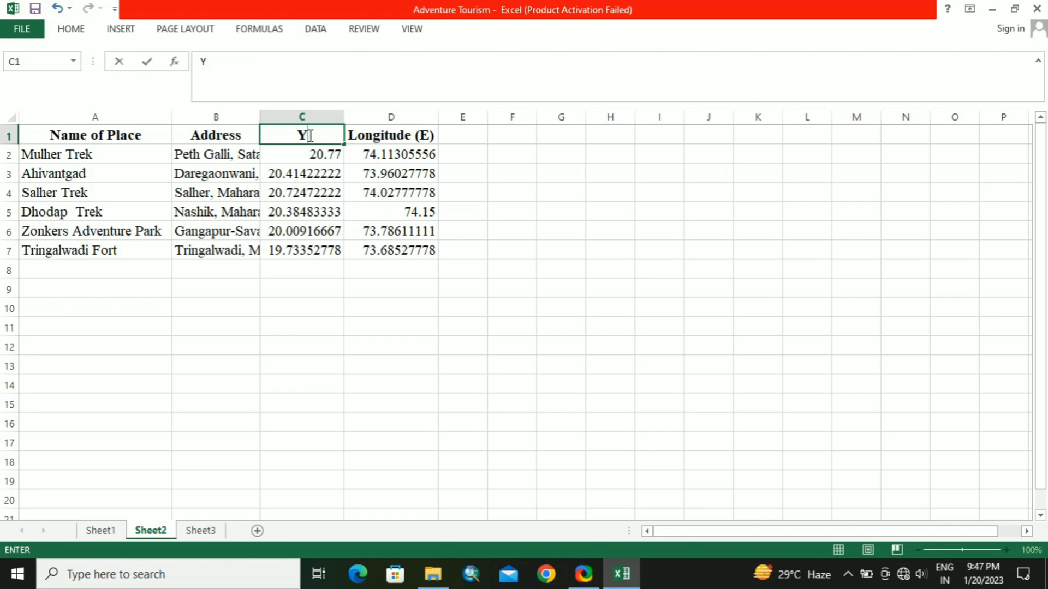
click(402, 142)
text(X)
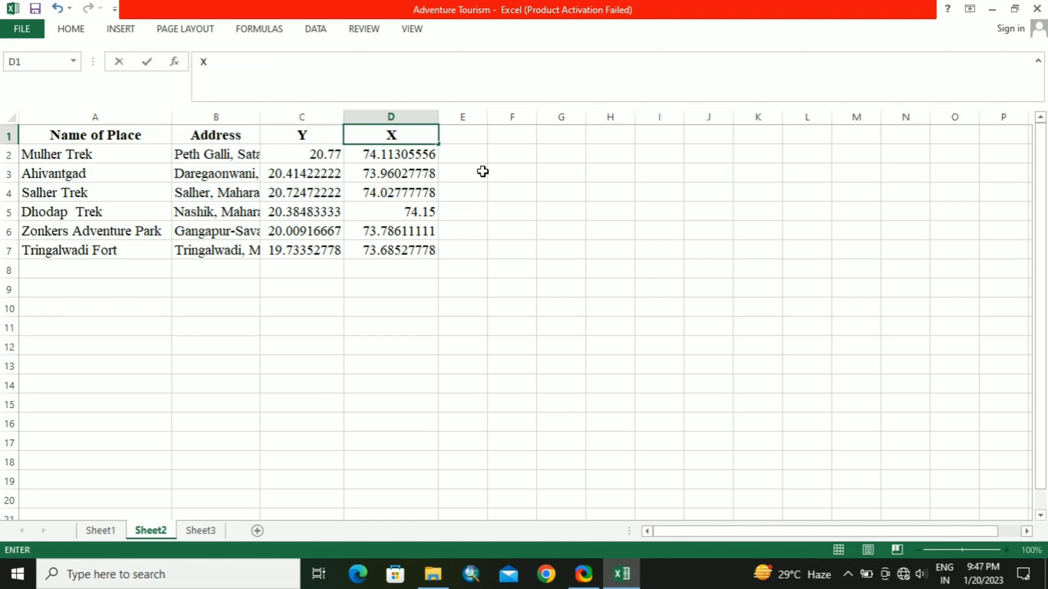
click(498, 268)
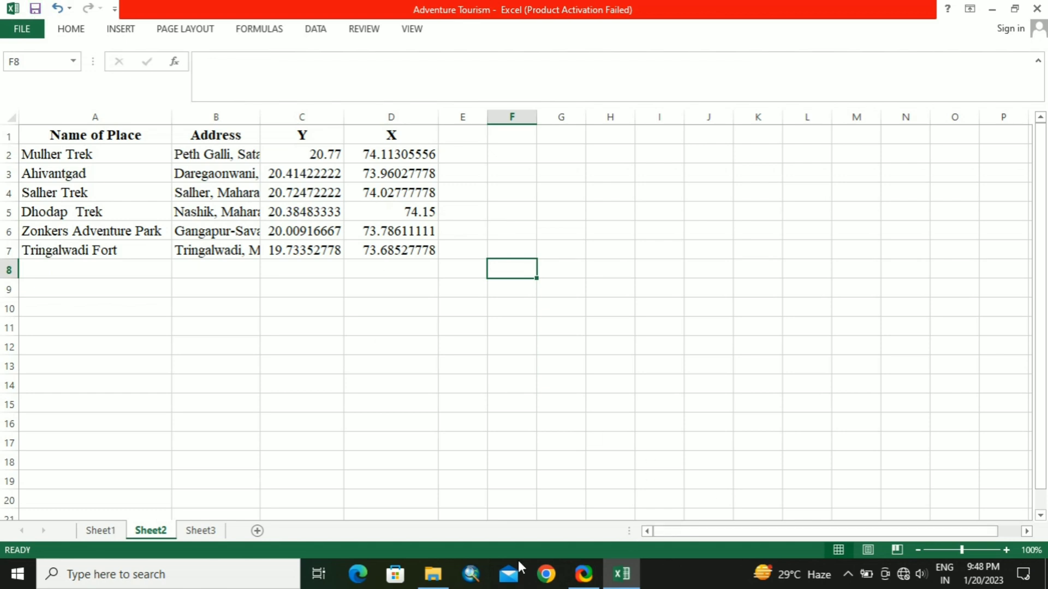
Step: Switch to ArcMap, start Add XY Data and open the browser for choosing a coordinate table
click(471, 574)
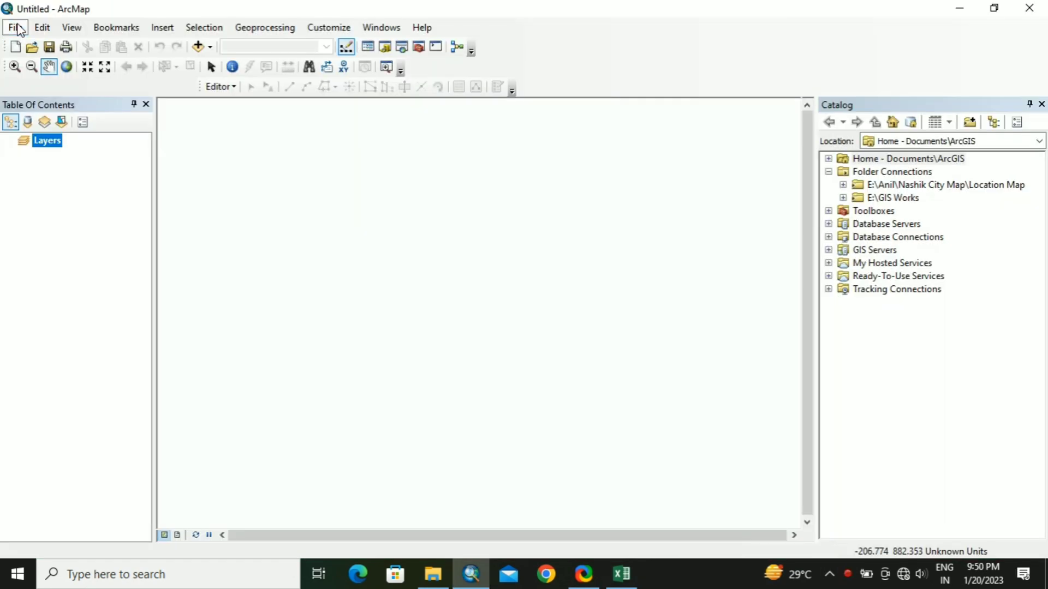
click(16, 27)
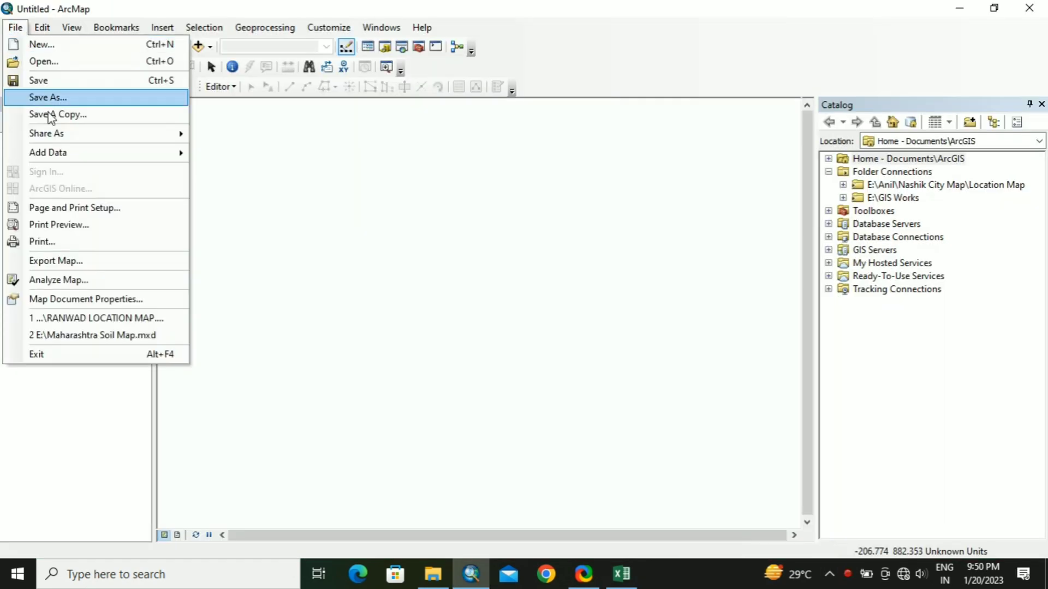
mouse_move(84, 154)
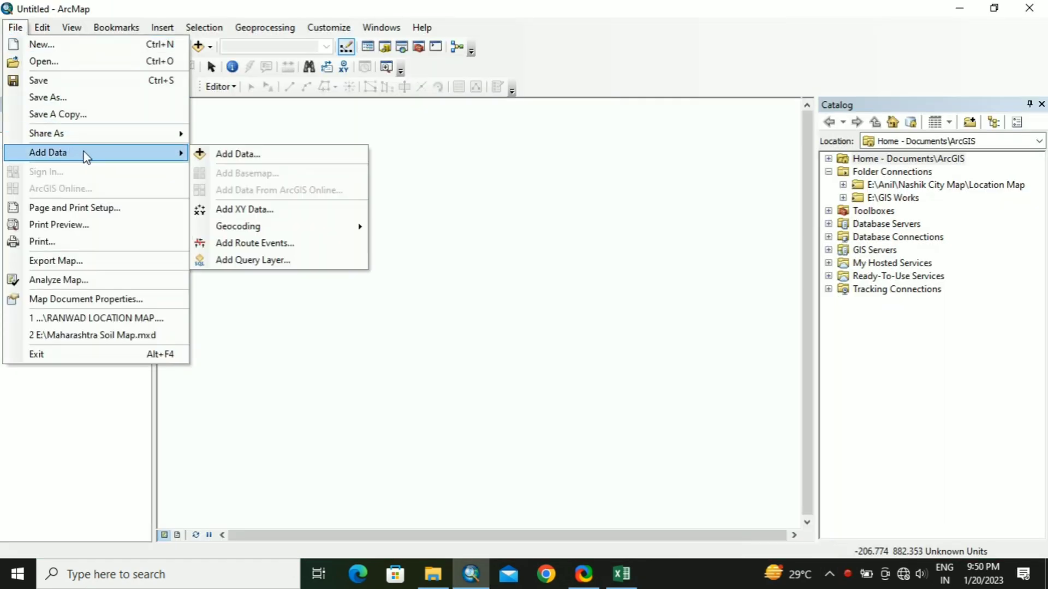
click(238, 212)
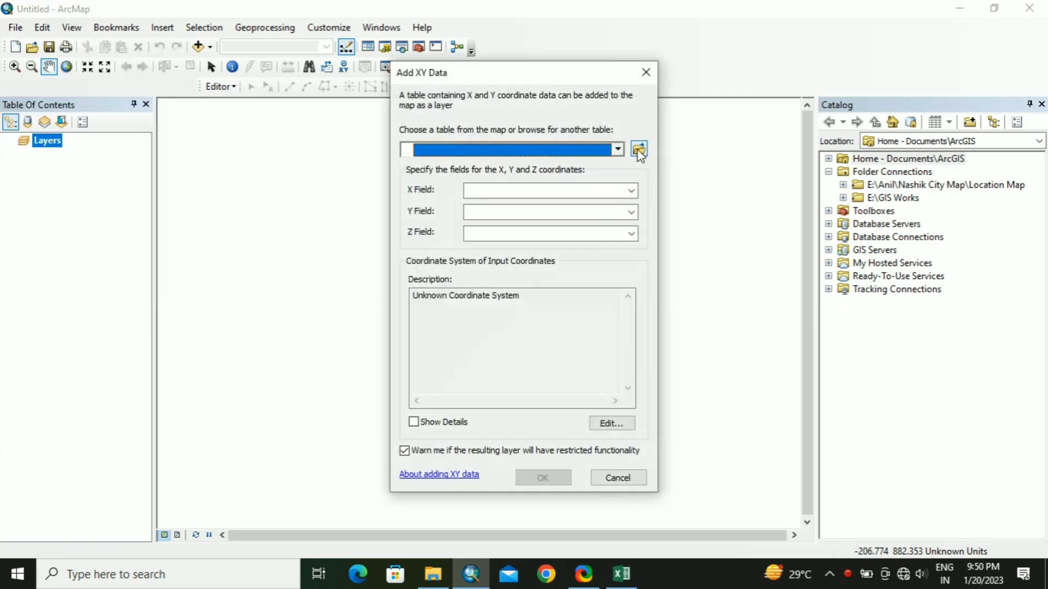
click(639, 149)
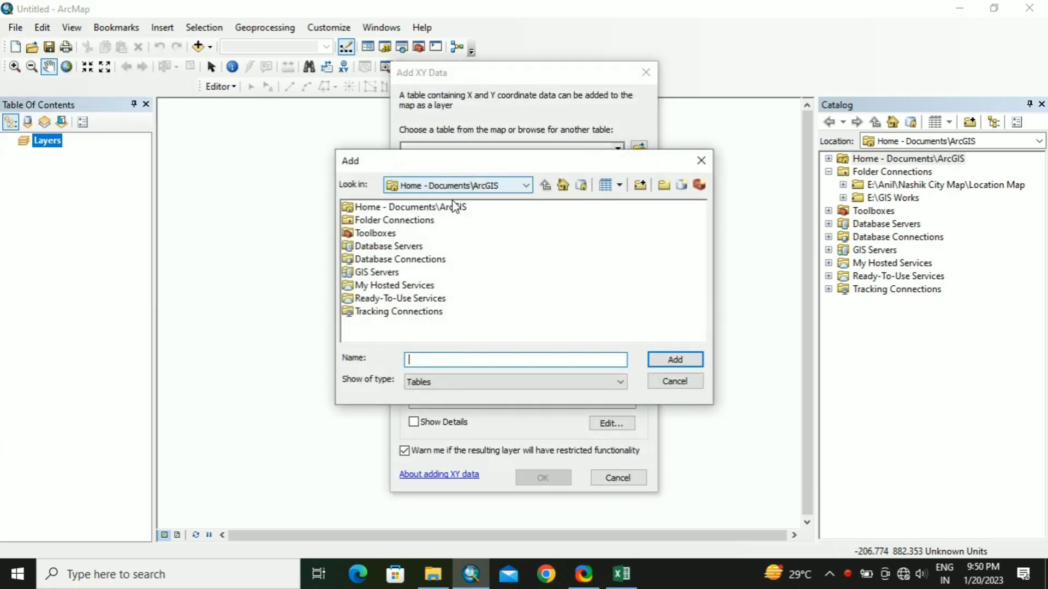
Step: Plot Sheet2$ of Adventure Tourism.xlsx, from the Geographical Location Of Tourist Place folder in E:\GIS Works, as XY points using the X and Y fields
click(470, 186)
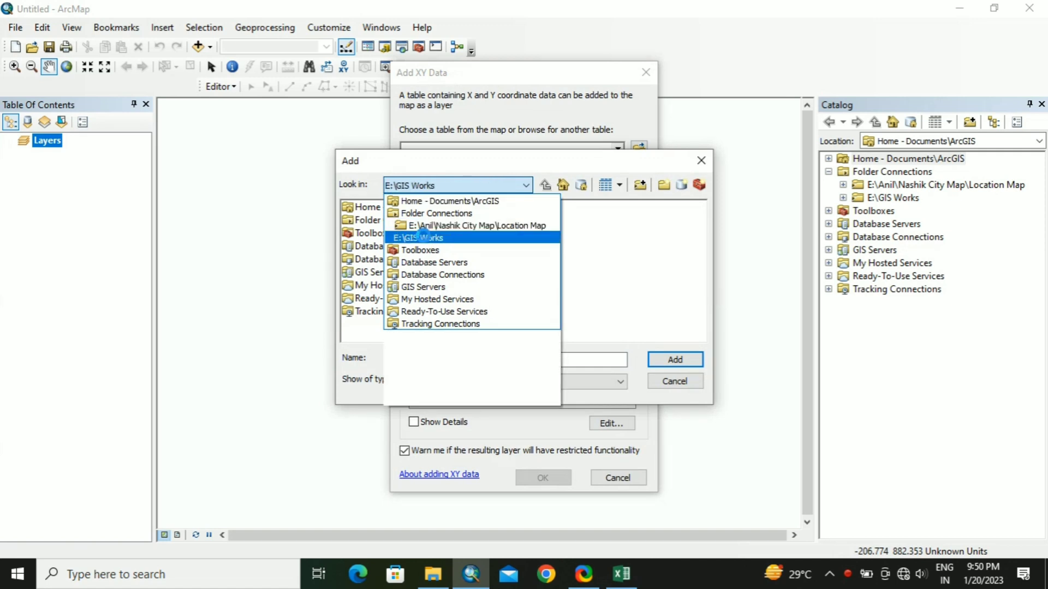
click(423, 237)
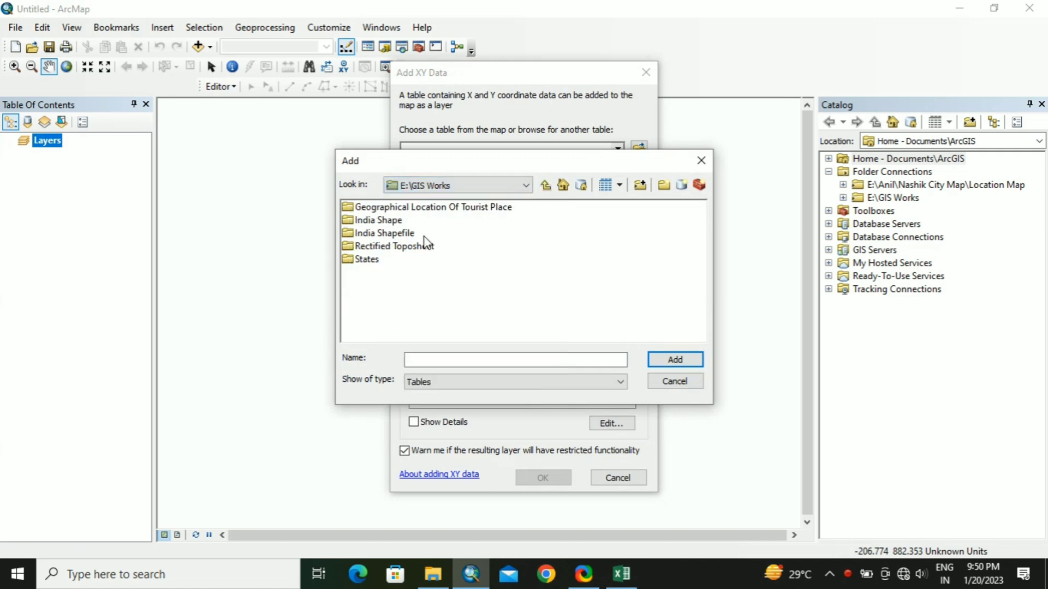
click(362, 206)
double_click(362, 205)
click(373, 221)
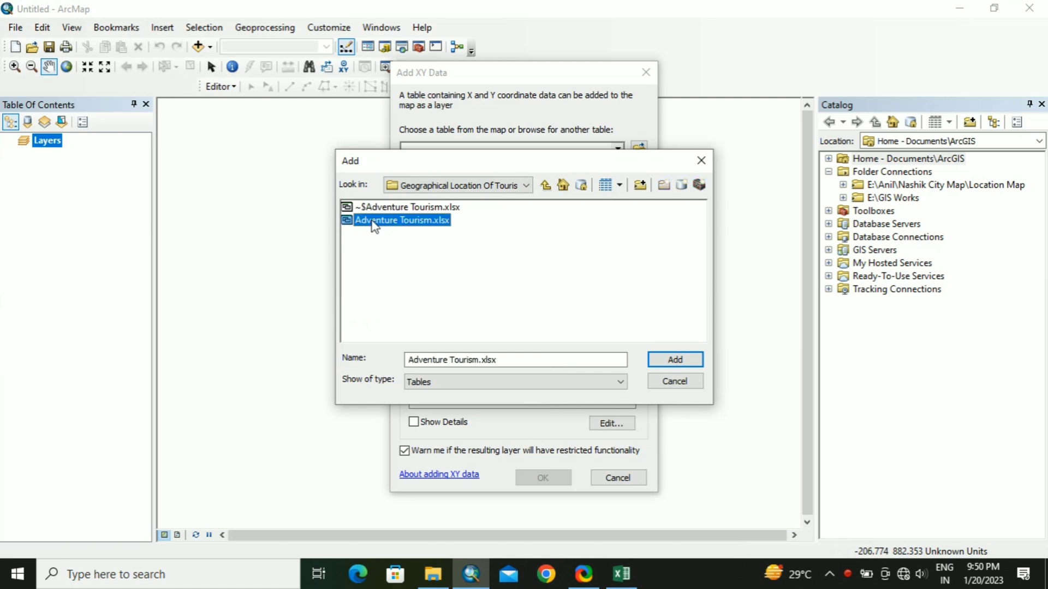
double_click(374, 221)
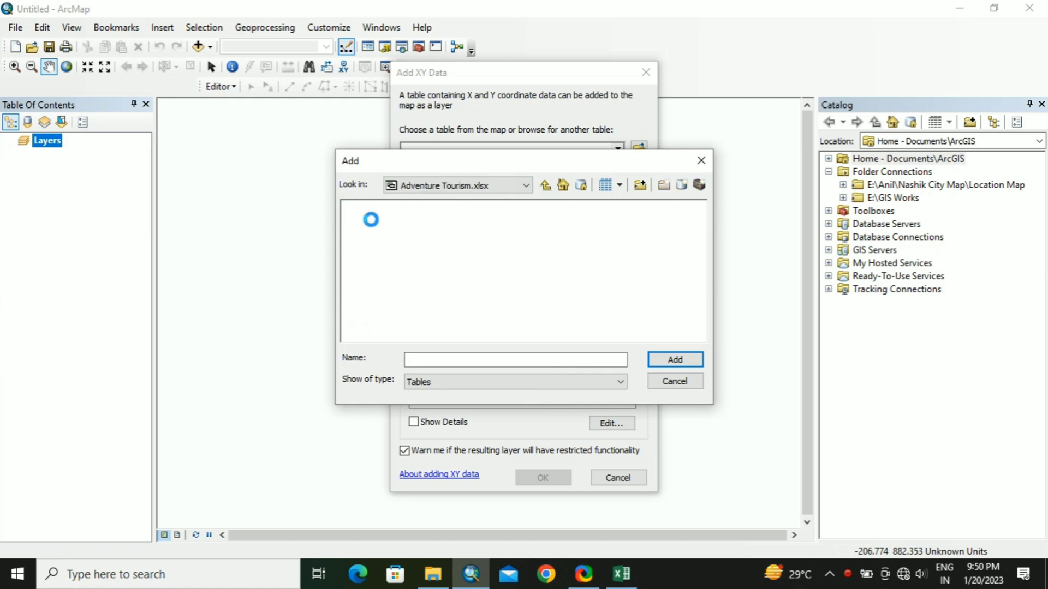
click(372, 221)
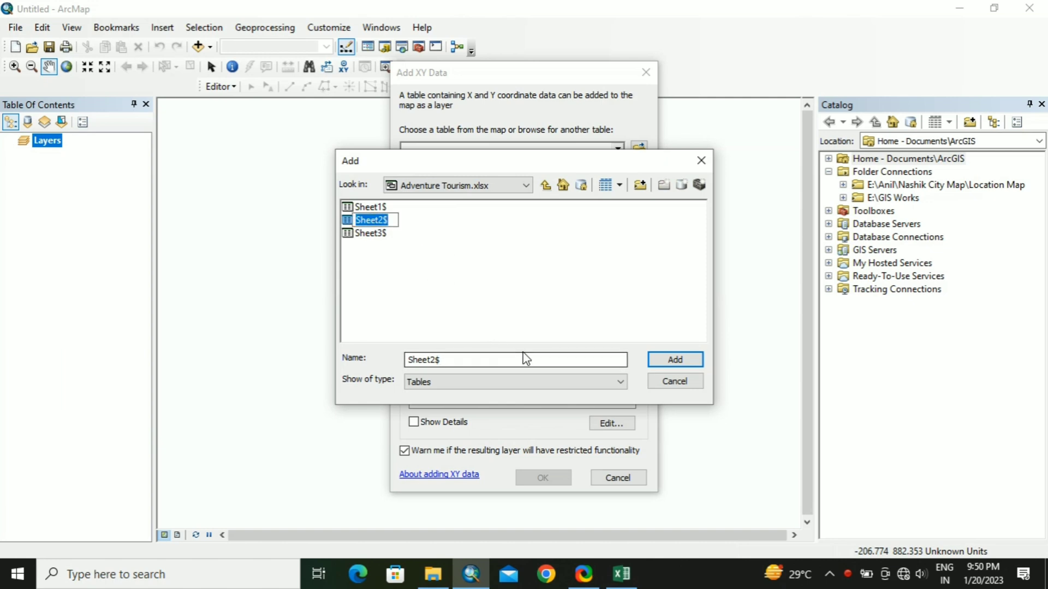
click(673, 361)
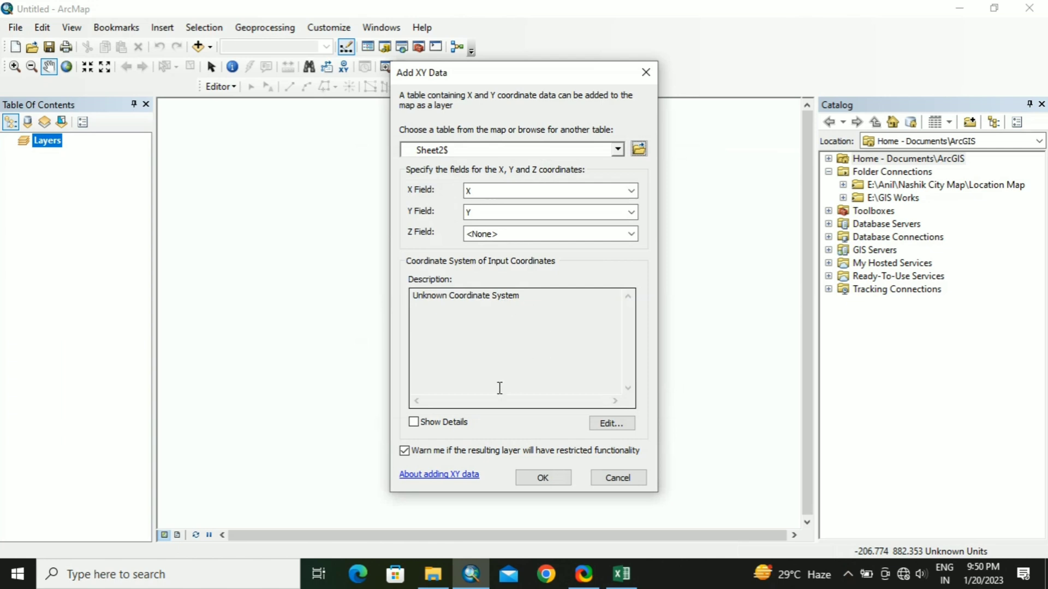
click(542, 479)
click(579, 367)
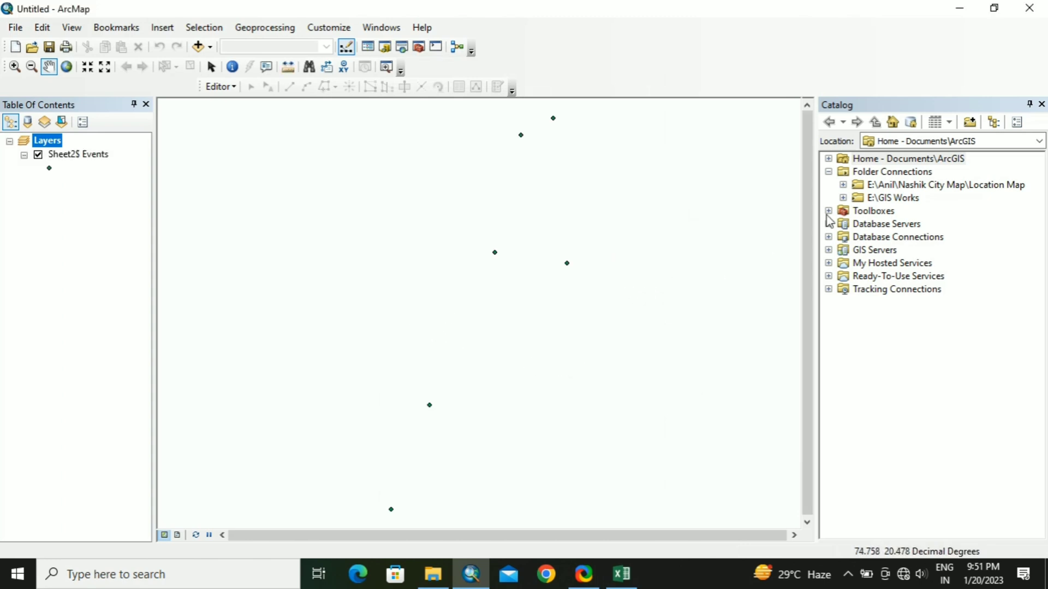
Step: Add the shapefile 12-9-2019-2865875.shp from the Nashik District folder in E:\Anil\Nashik City Map\Location Map to the map
click(843, 197)
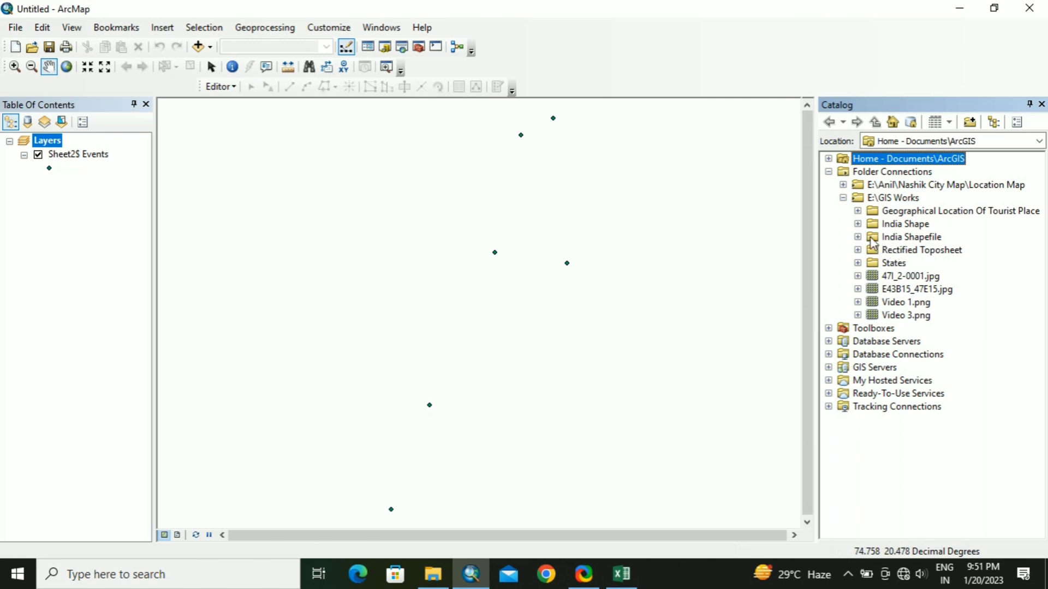
click(843, 185)
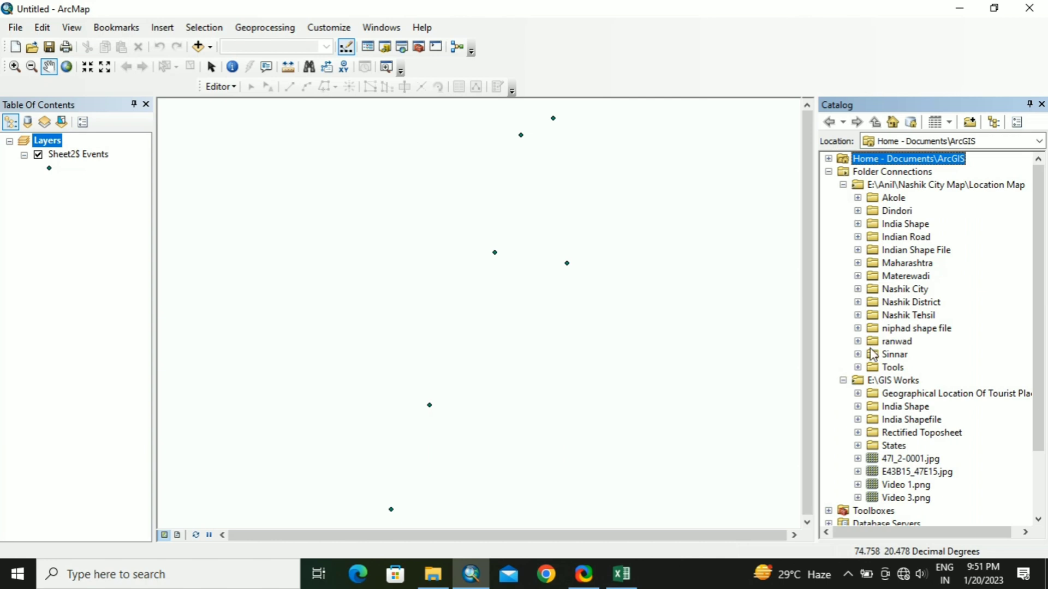
click(858, 302)
drag(888, 315, 582, 318)
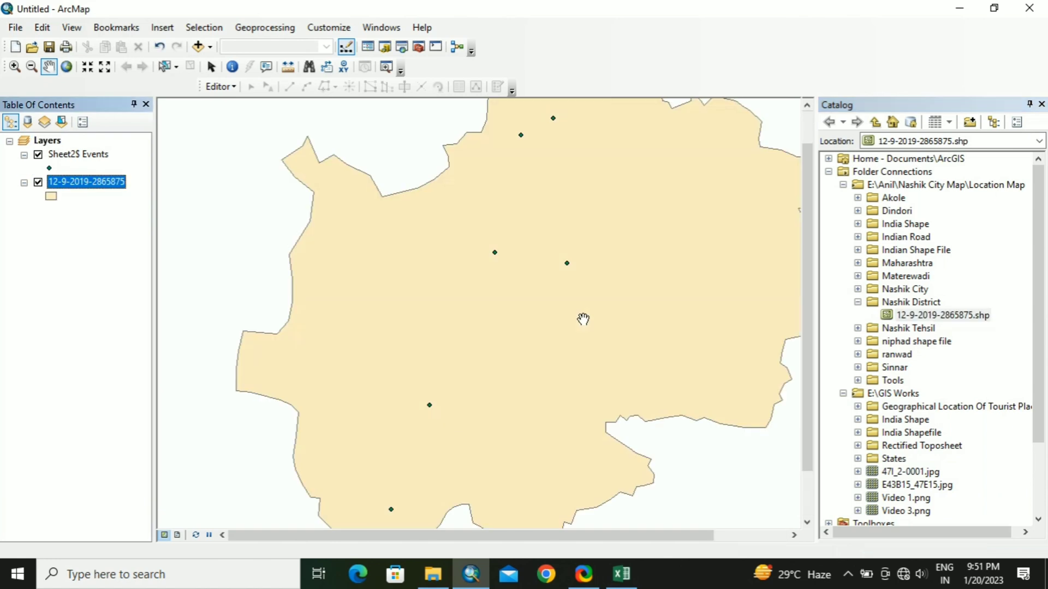
Step: Change the district polygon's symbol to Hollow with an outline width of 1
click(52, 198)
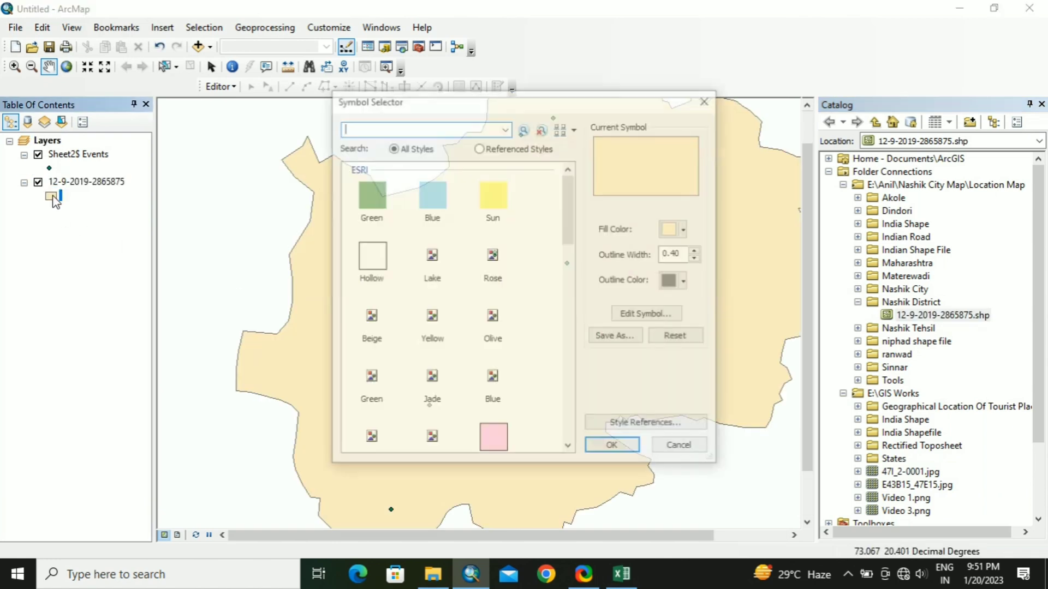
click(370, 265)
click(697, 250)
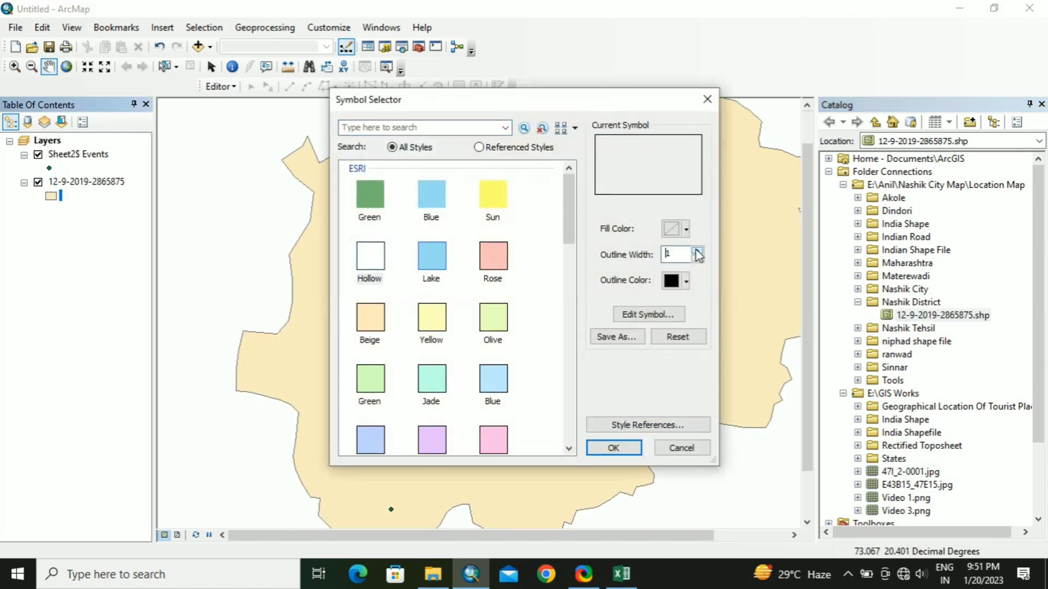
click(606, 446)
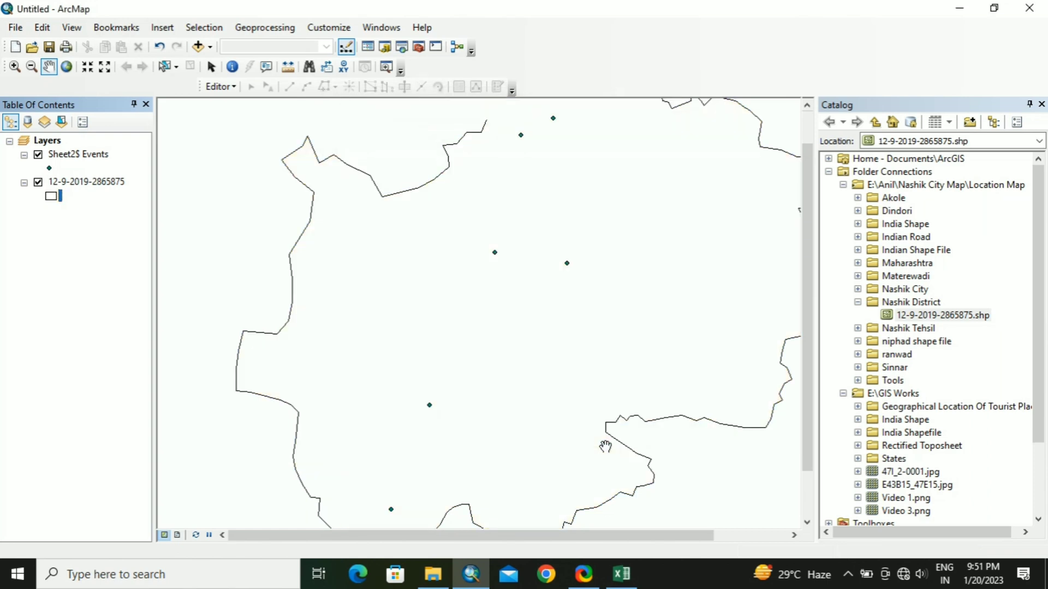
Step: Change the point symbol of the Sheet2$ Events layer to Circle 3
click(117, 183)
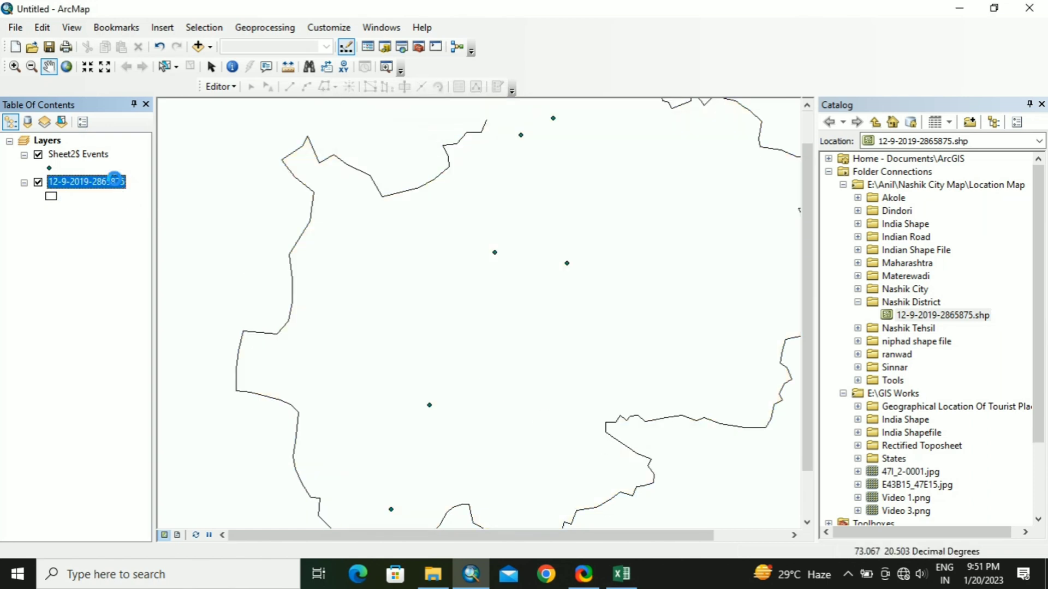
right_click(116, 181)
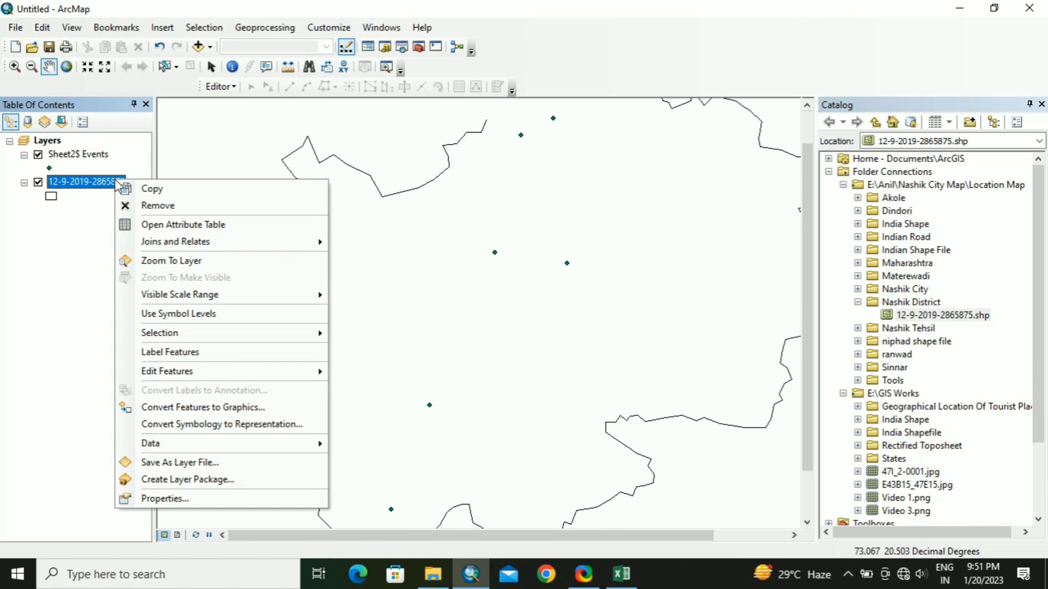
click(167, 262)
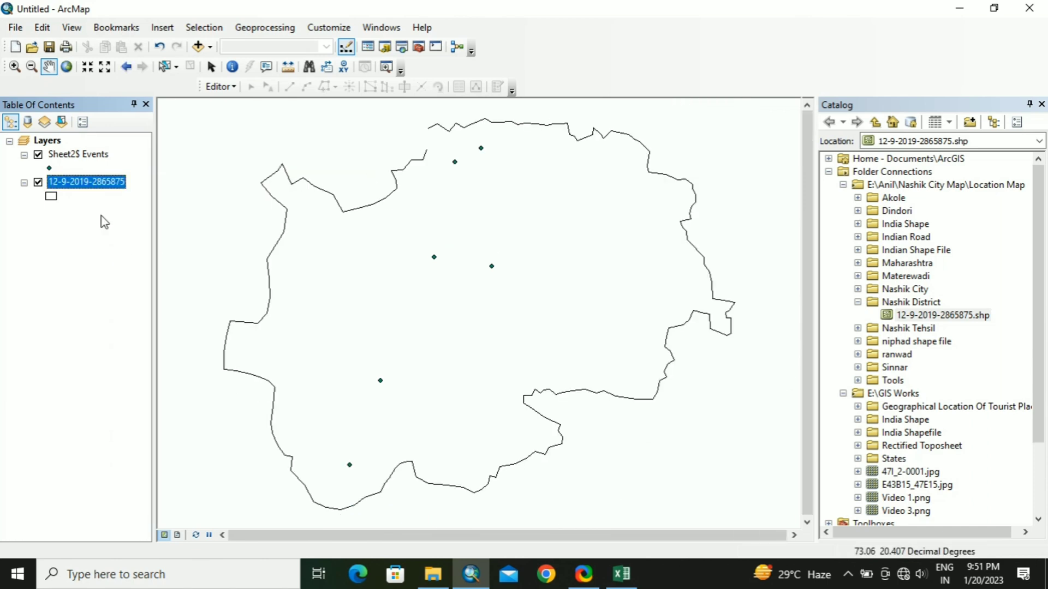
click(50, 168)
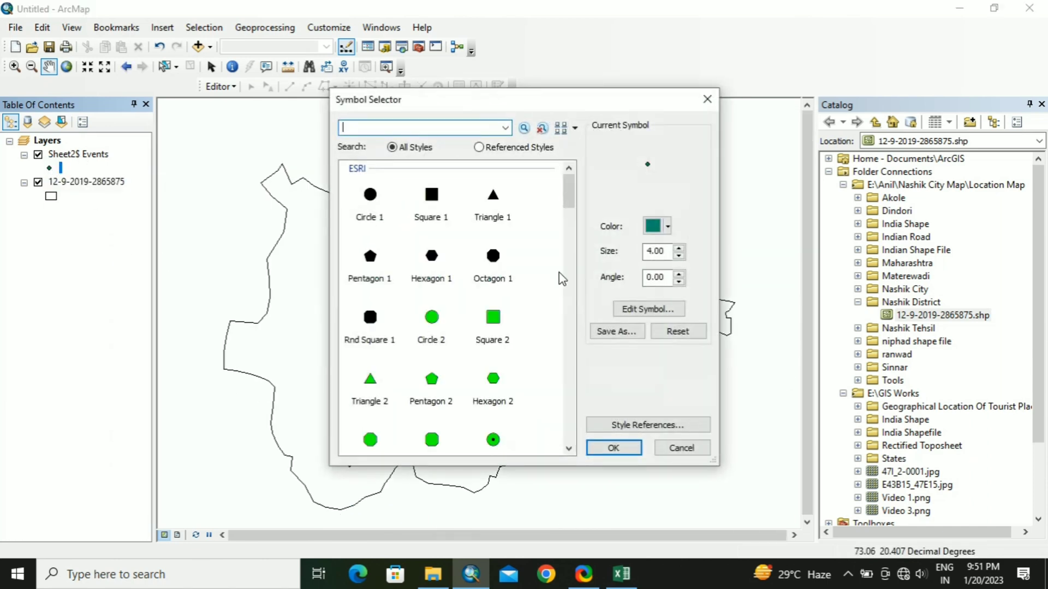
drag(568, 186, 569, 196)
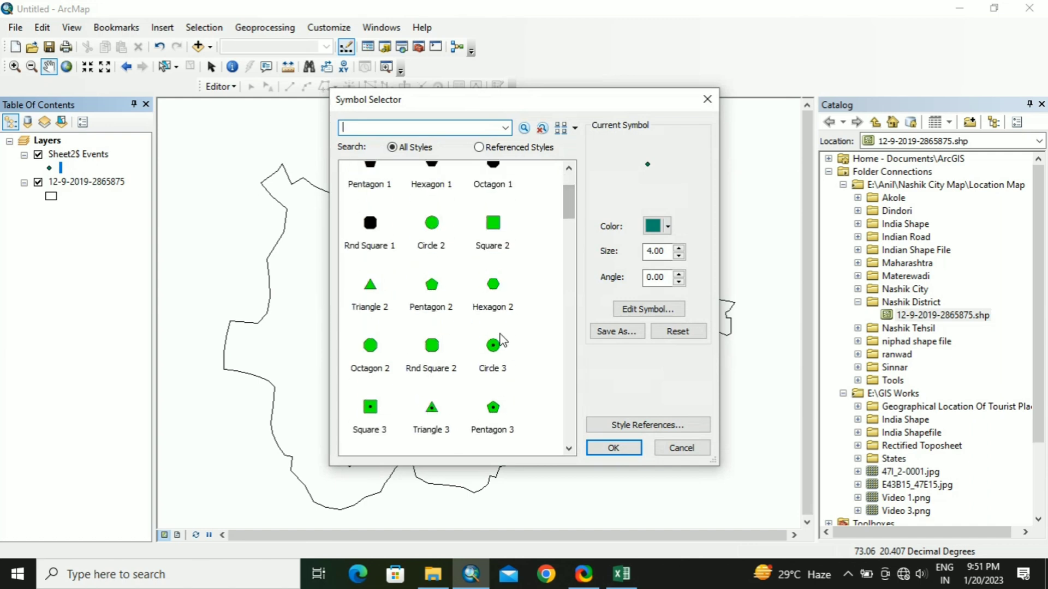
click(493, 348)
click(626, 449)
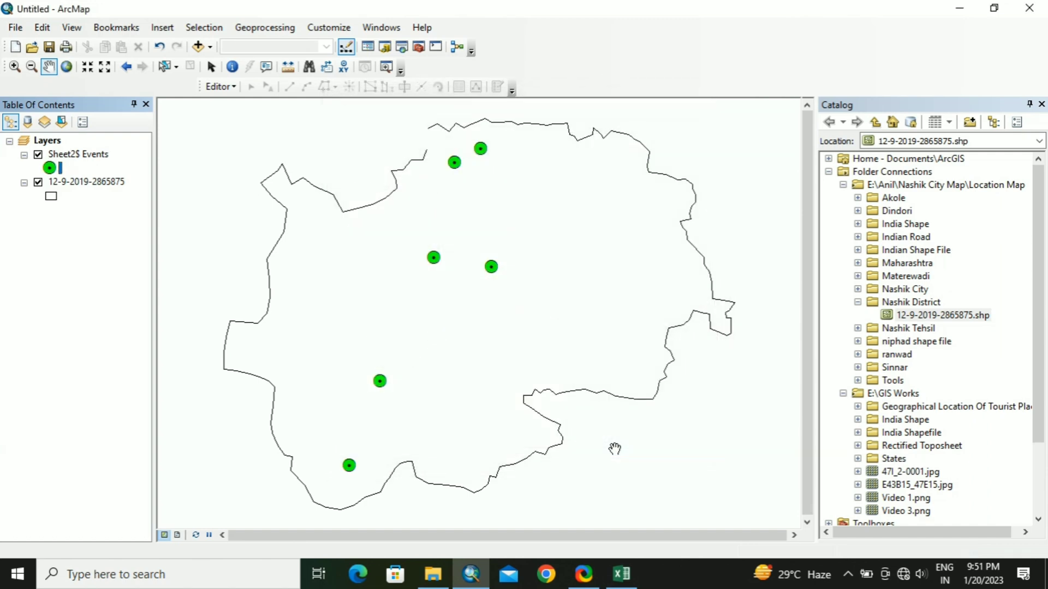
Step: Recolour the Sheet2$ Events point symbol red
click(49, 168)
click(668, 226)
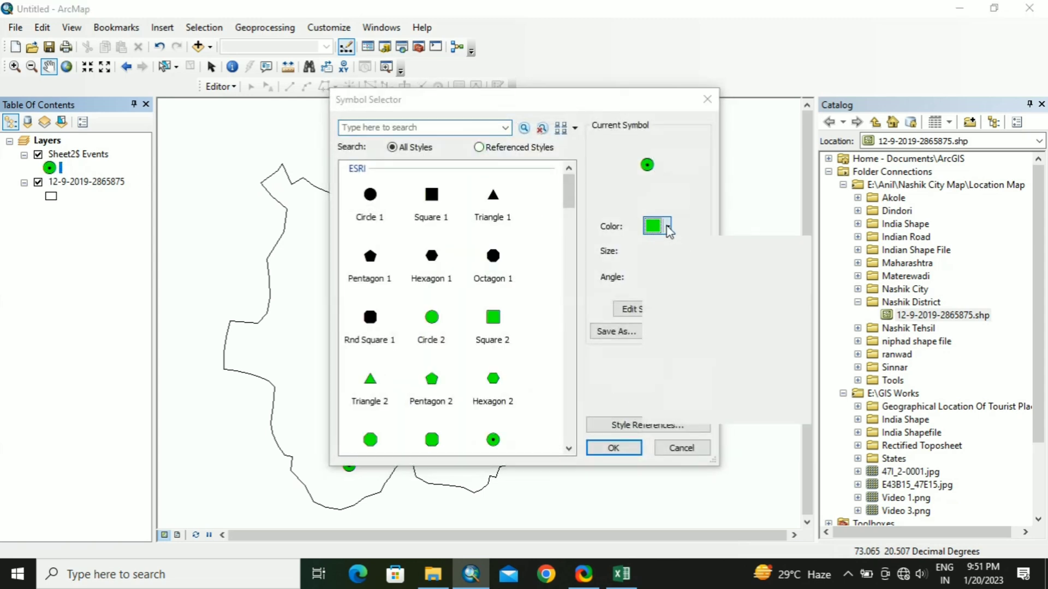
click(665, 295)
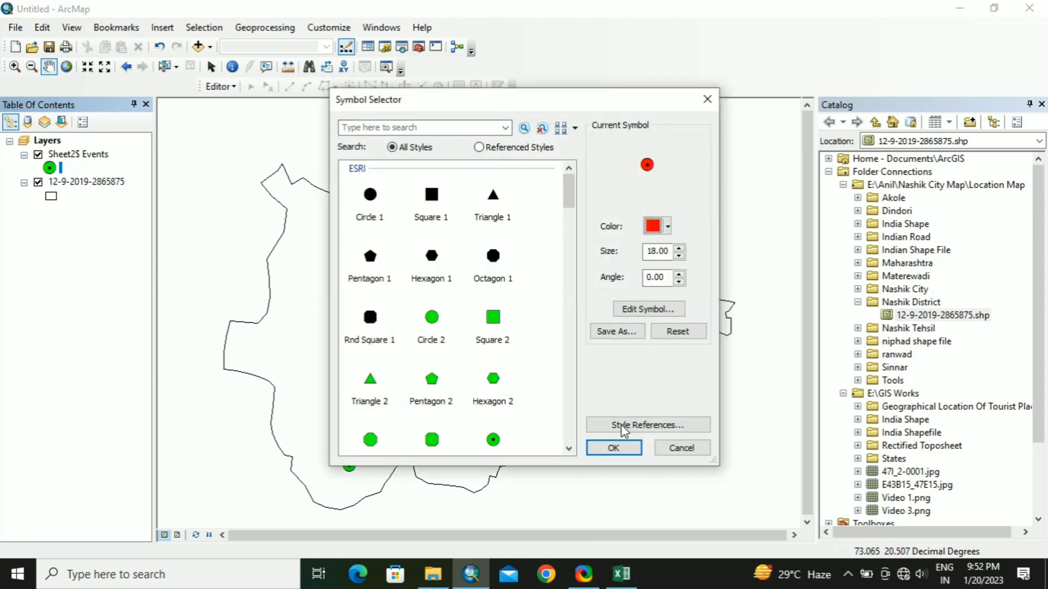
click(614, 448)
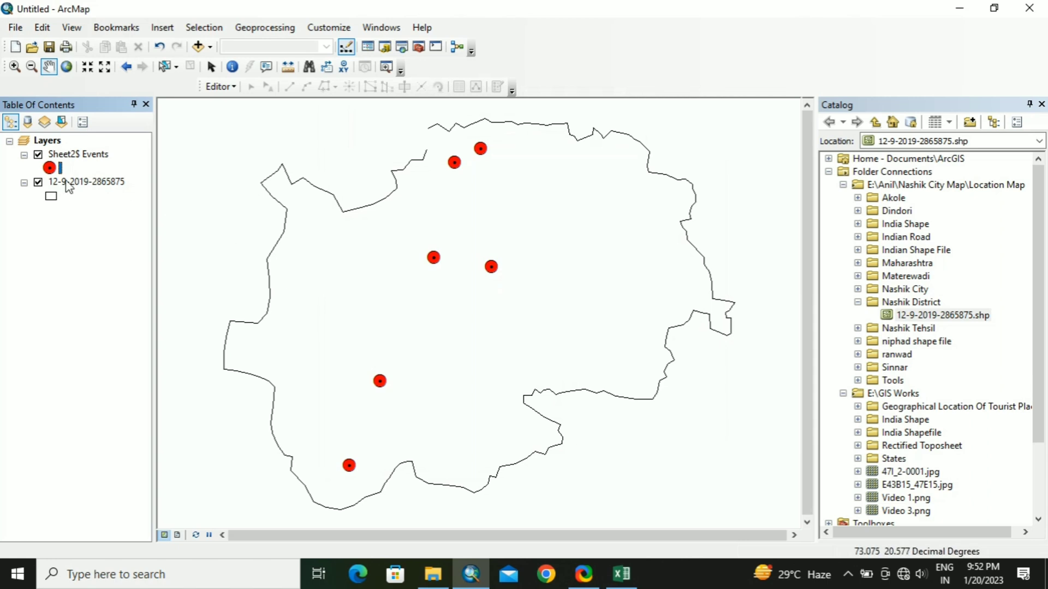
Step: Check the attribute table of the Sheet2$ Events layer and close it
click(74, 157)
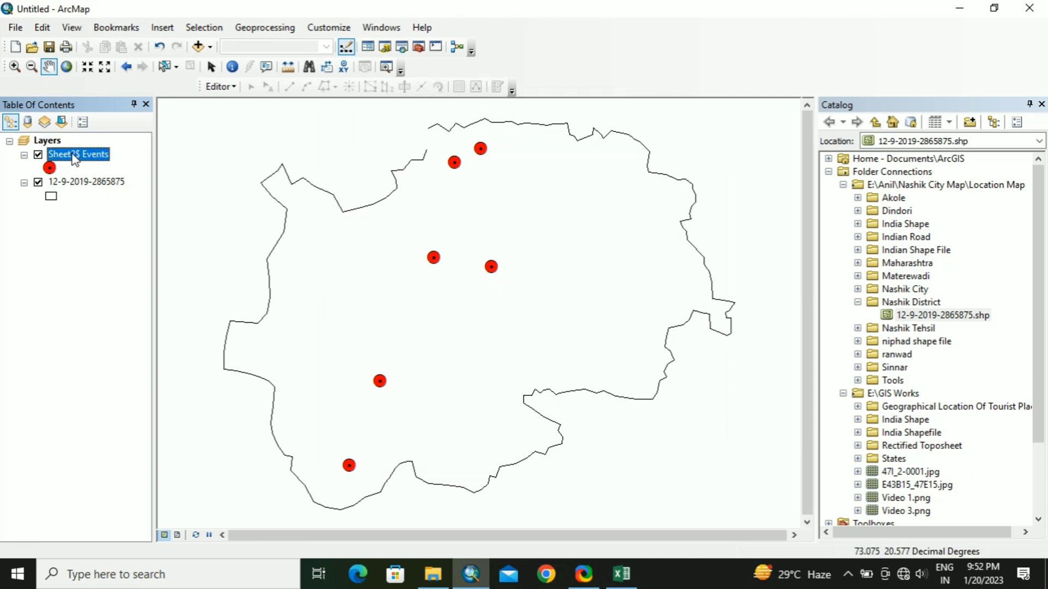
right_click(74, 156)
click(131, 198)
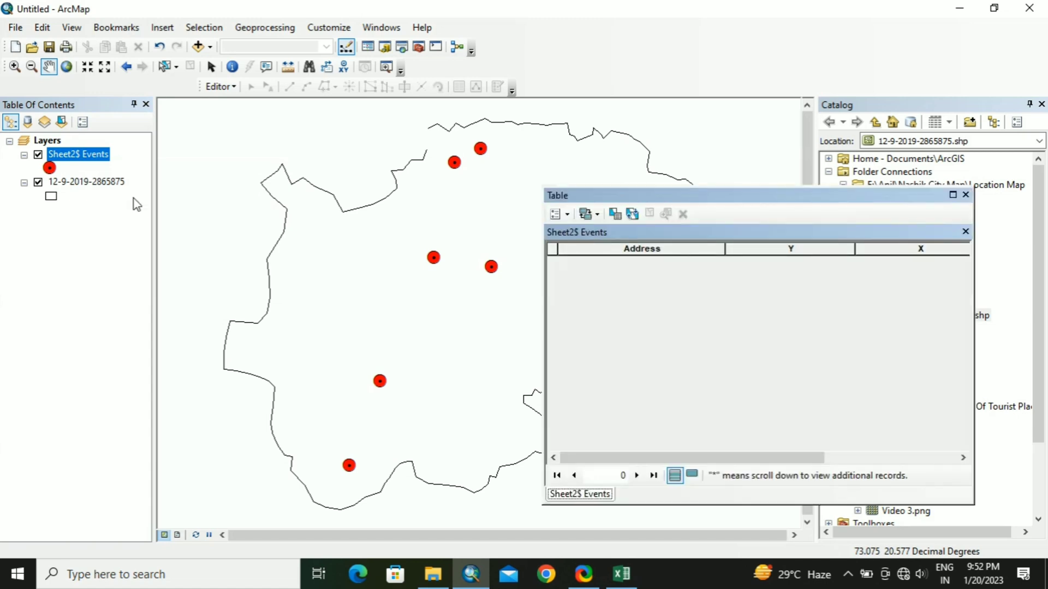
drag(761, 202, 603, 194)
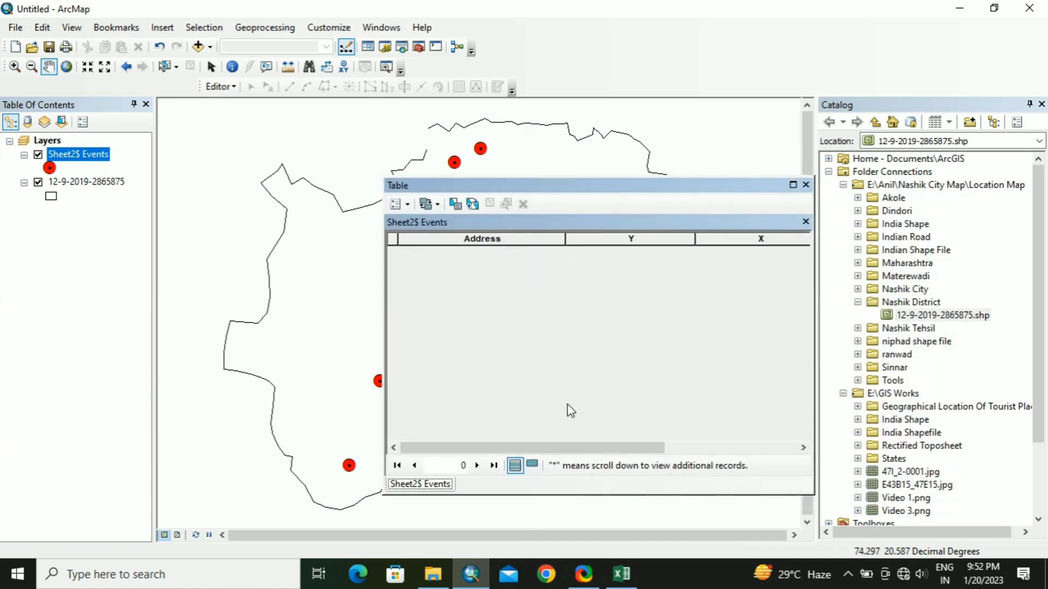
drag(556, 444, 472, 449)
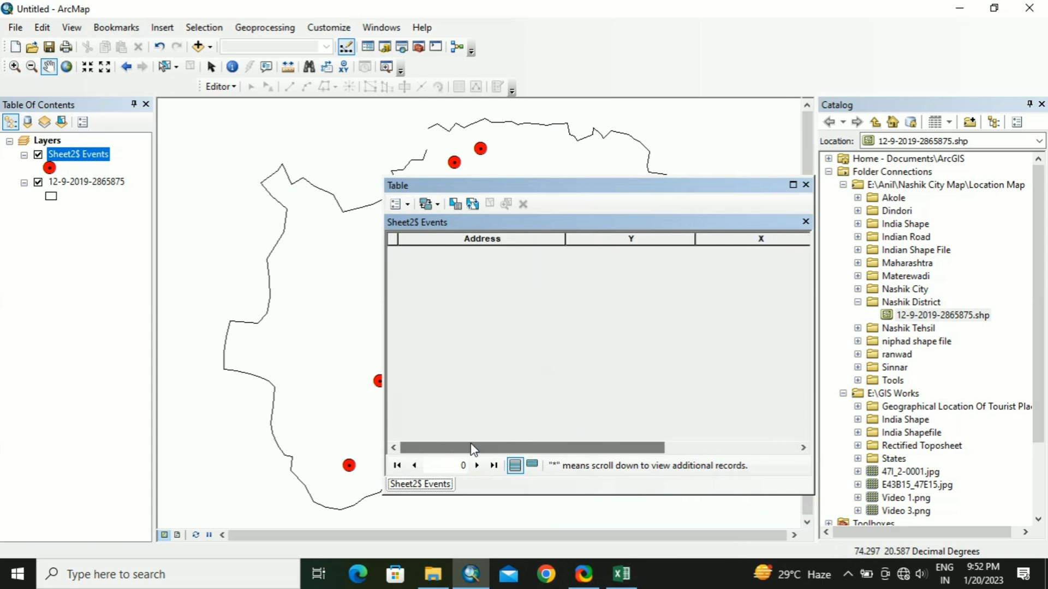
click(806, 185)
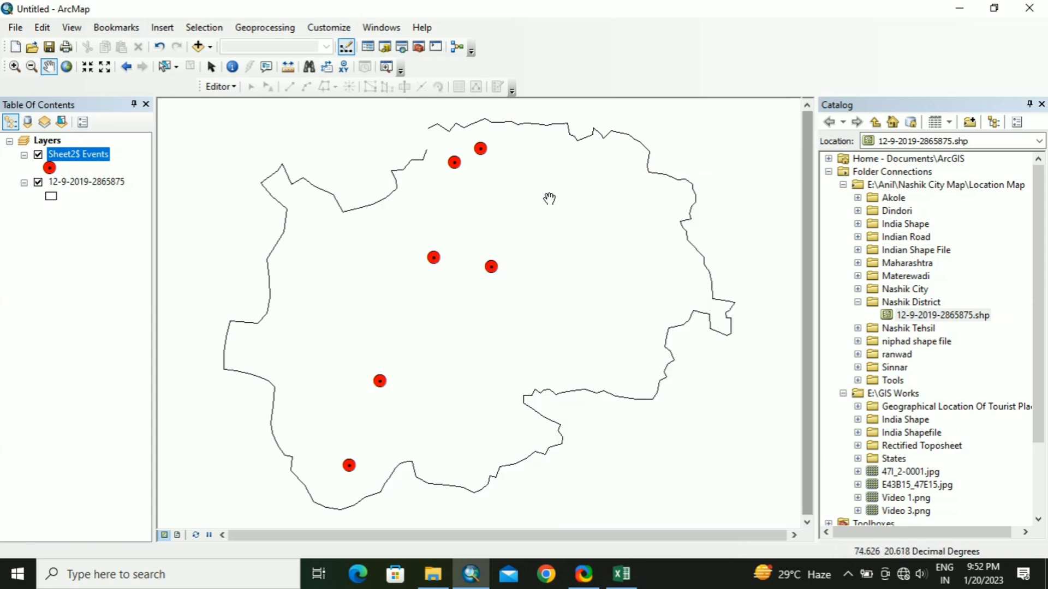
Step: Turn on feature labels for the Sheet2$ Events layer, using Name of Place as the label field
right_click(78, 156)
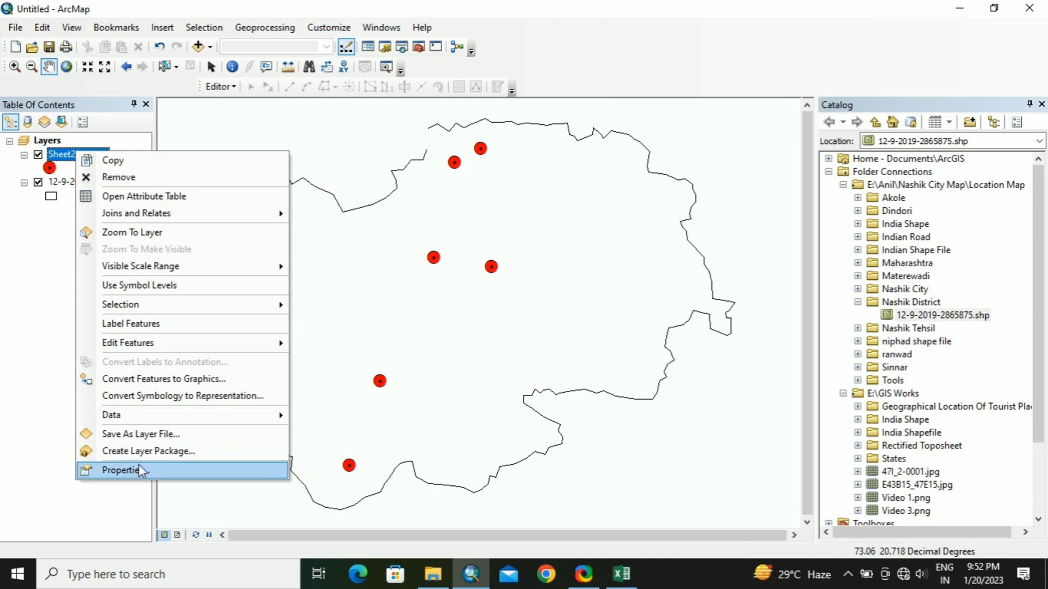
click(125, 471)
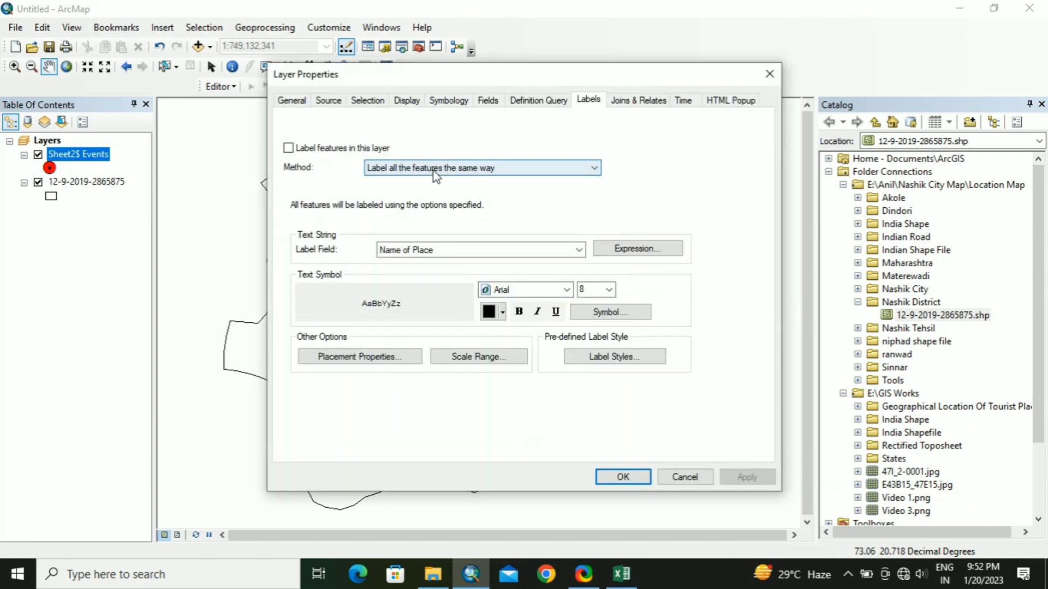
click(287, 146)
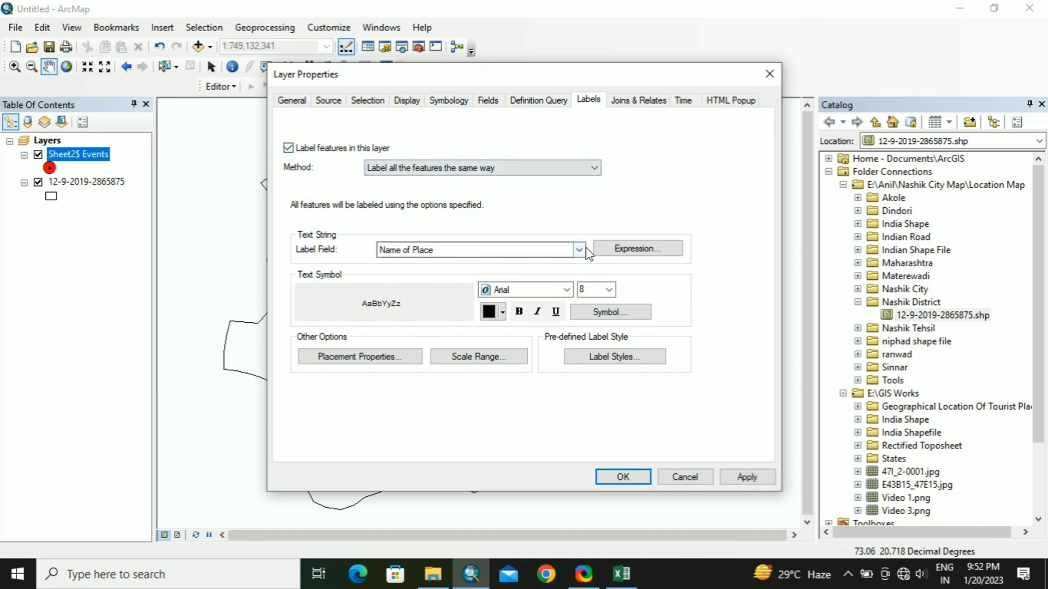
click(502, 252)
click(474, 265)
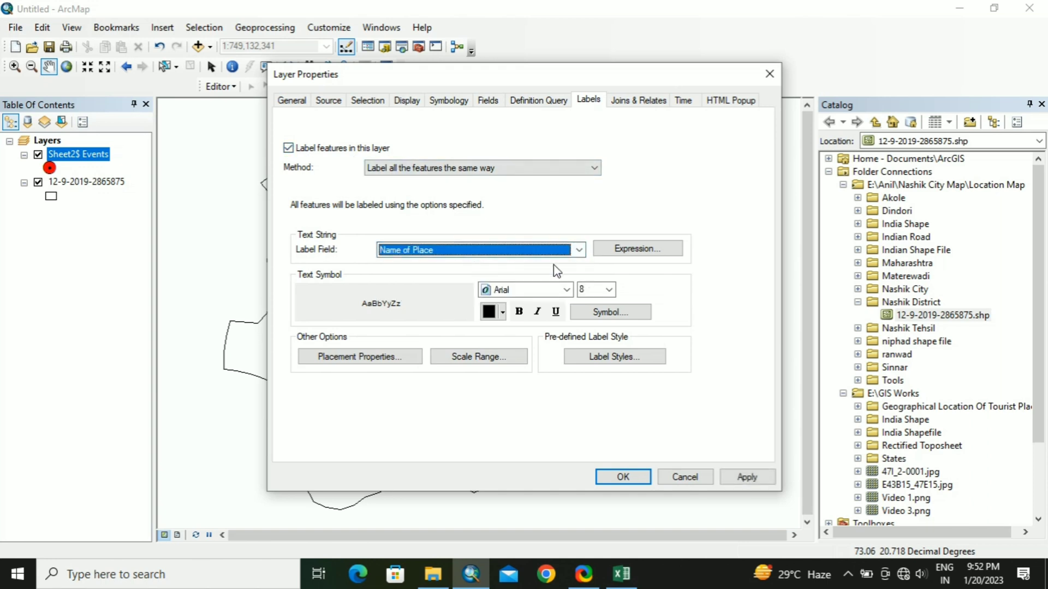
Step: Set the place labels' font to Arial Black at size 12 and apply the layer properties
click(566, 290)
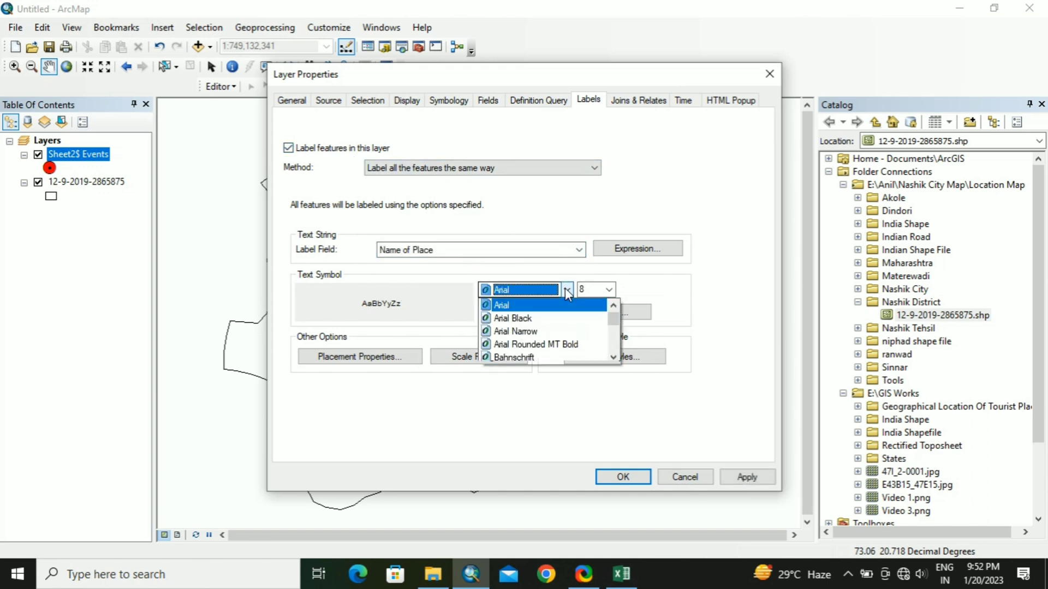
click(523, 318)
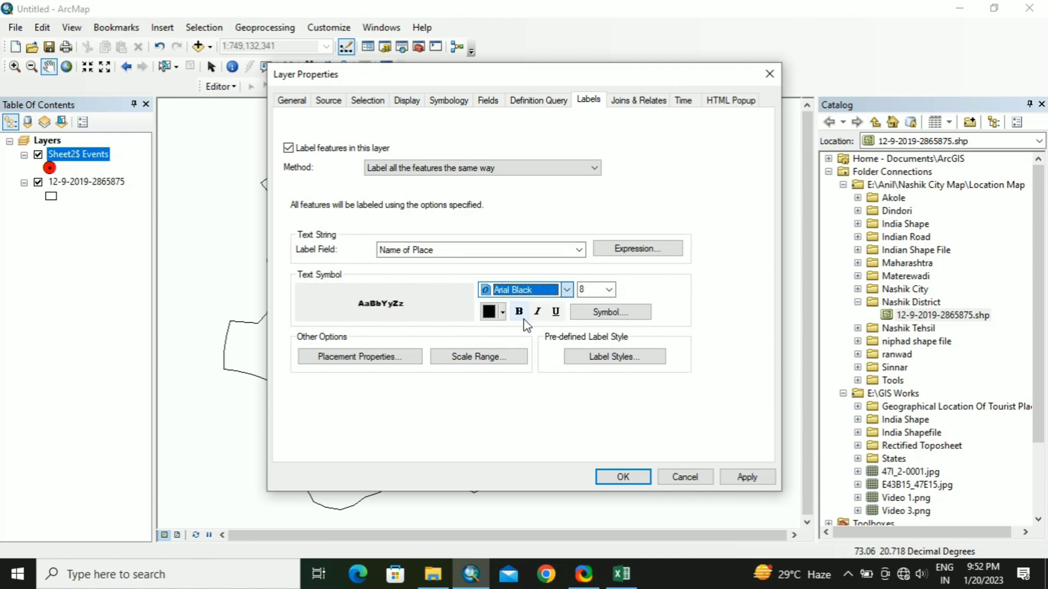
click(609, 289)
click(589, 343)
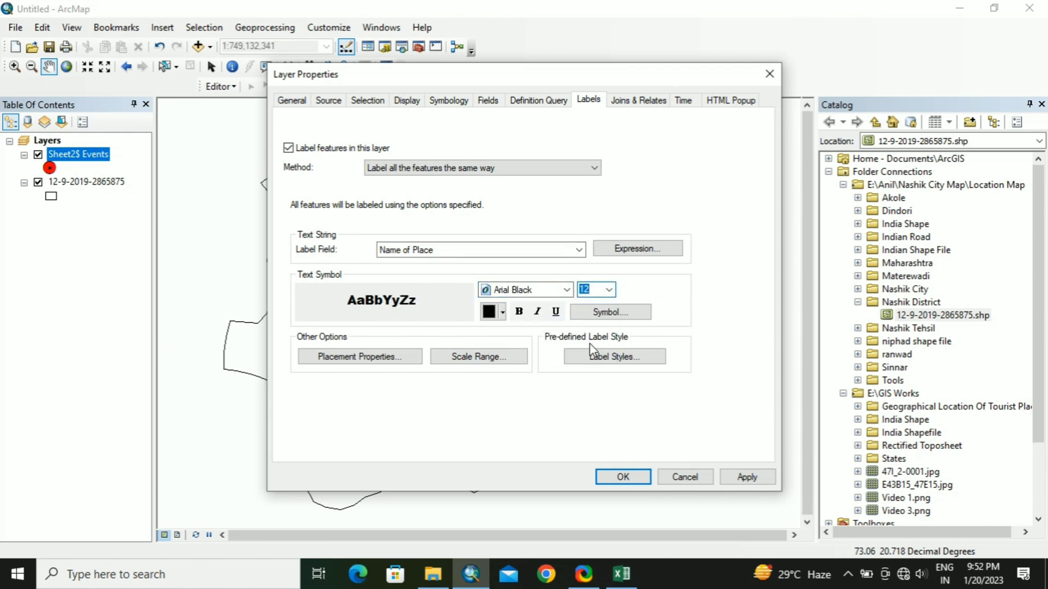
click(743, 477)
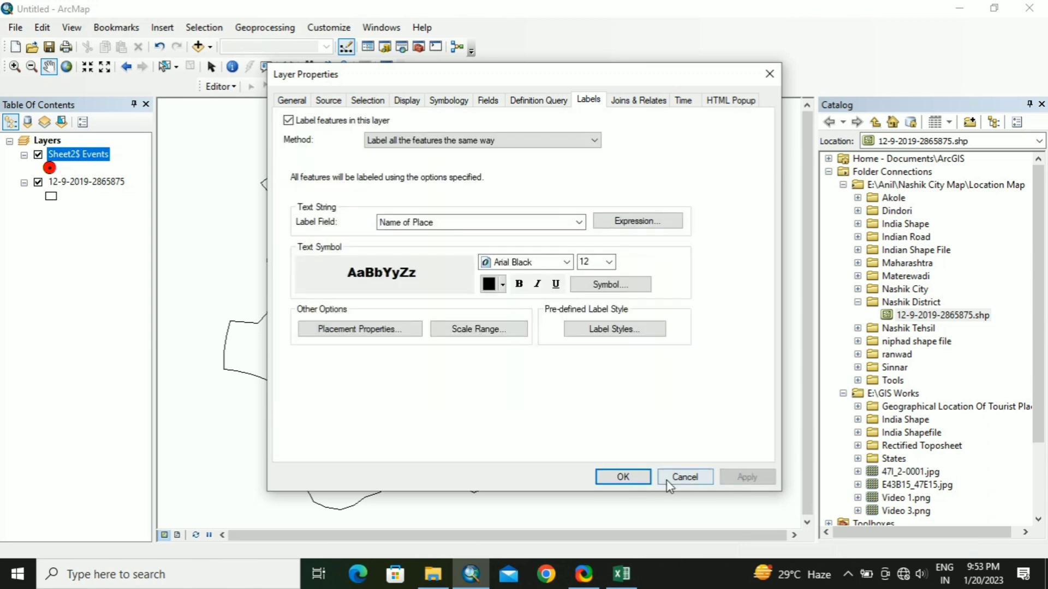
click(635, 479)
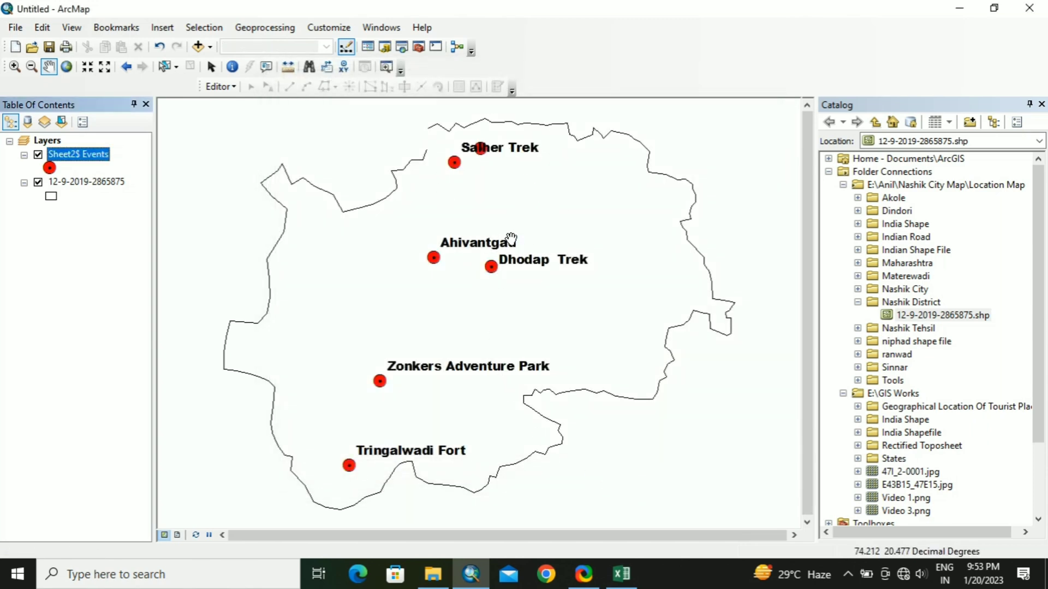